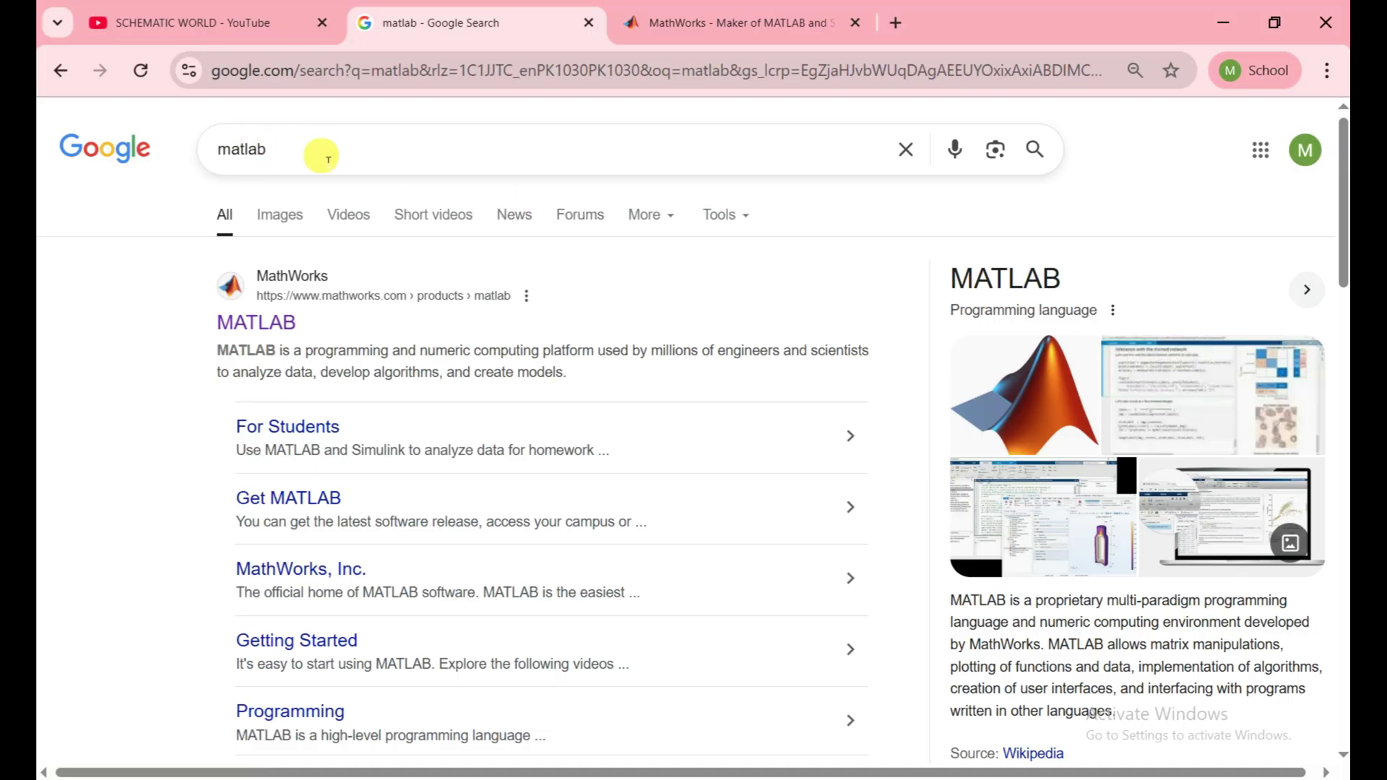
Open the MathWorks MATLAB page, then go to the account sign-in page.
left_click(271, 328)
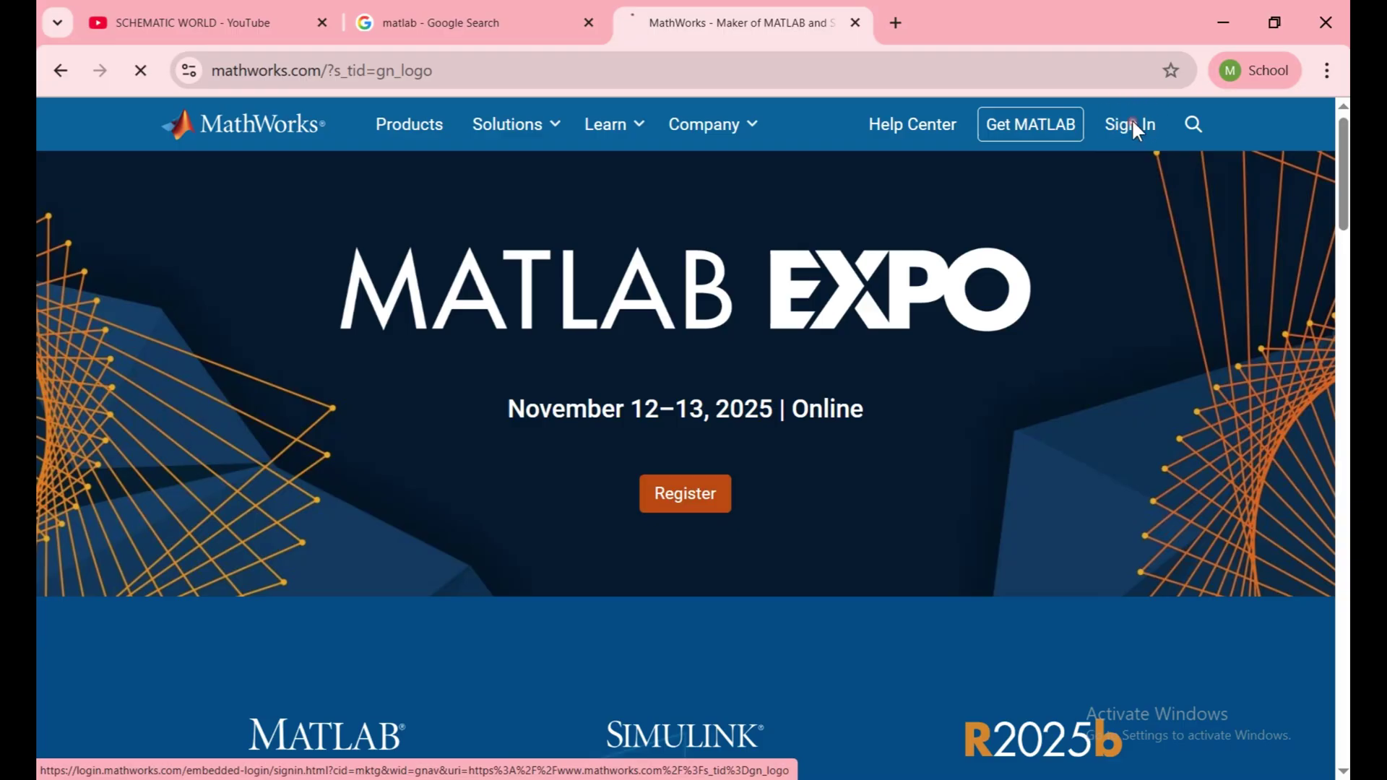
left_click(1137, 129)
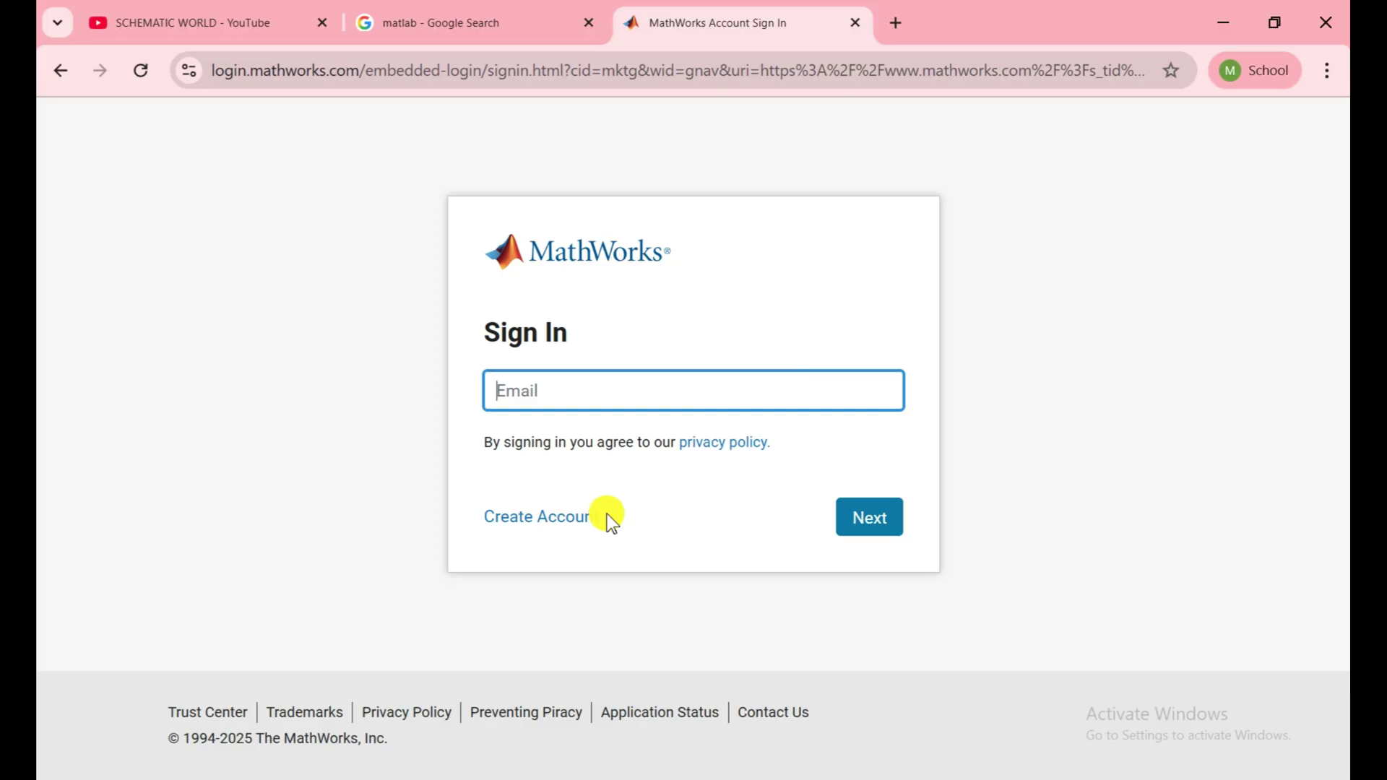
Start a new MathWorks account and paste in its e-mail address.
left_click(551, 520)
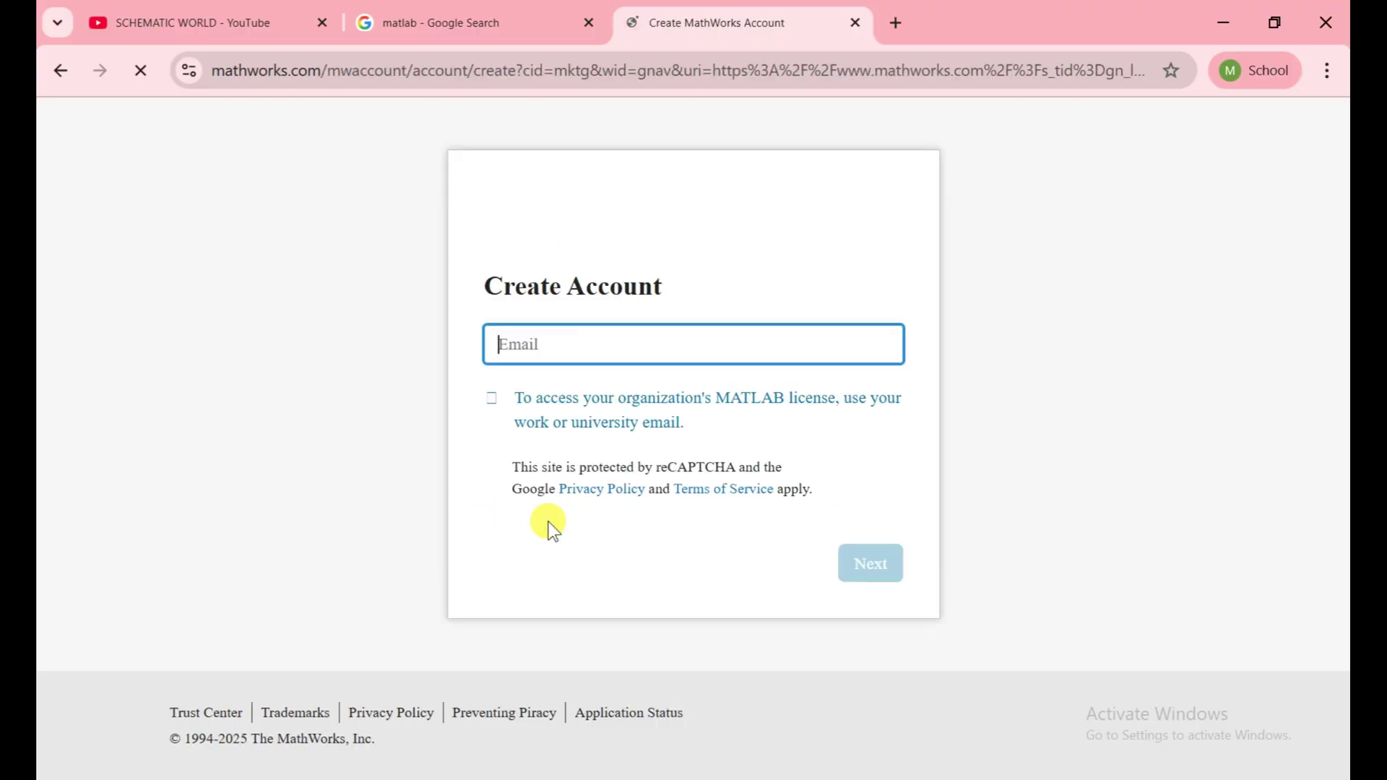
key("ctrl+v")
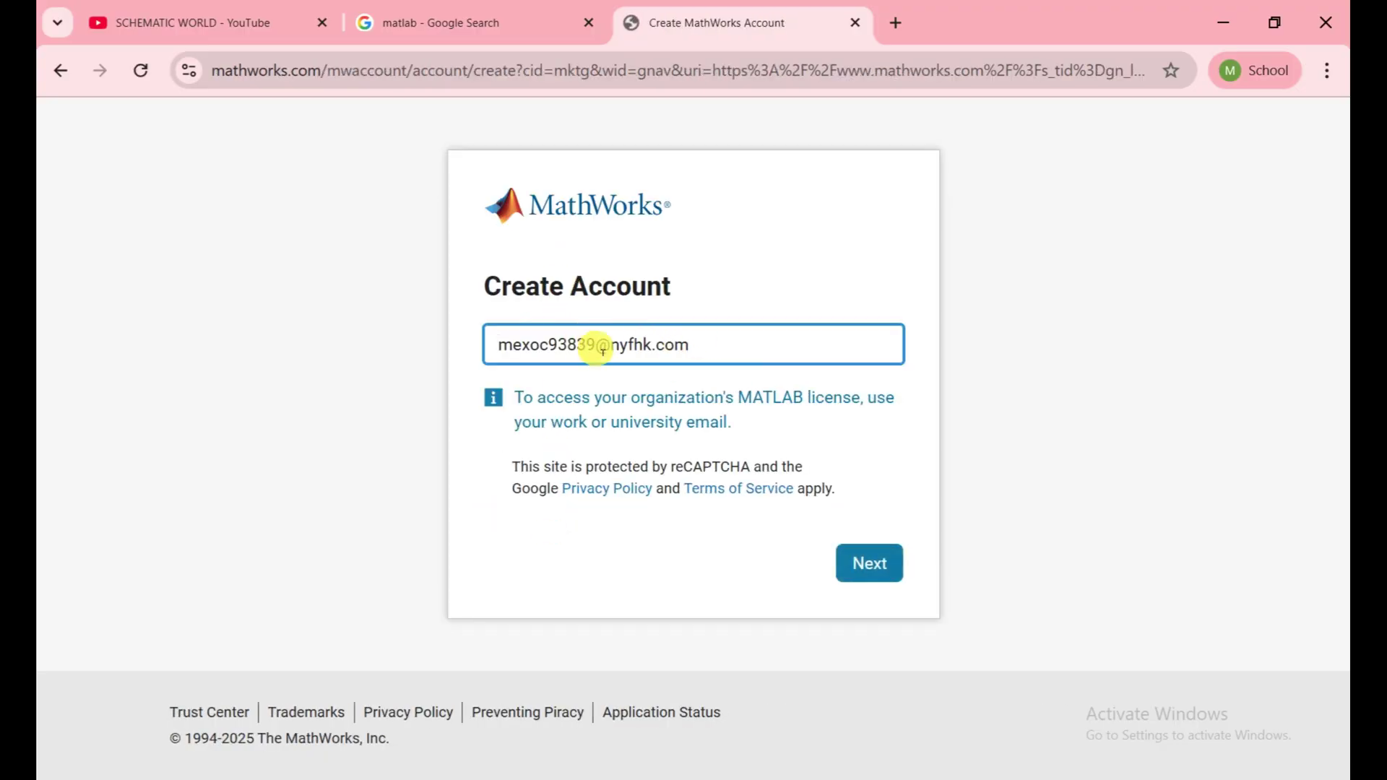
left_click(877, 572)
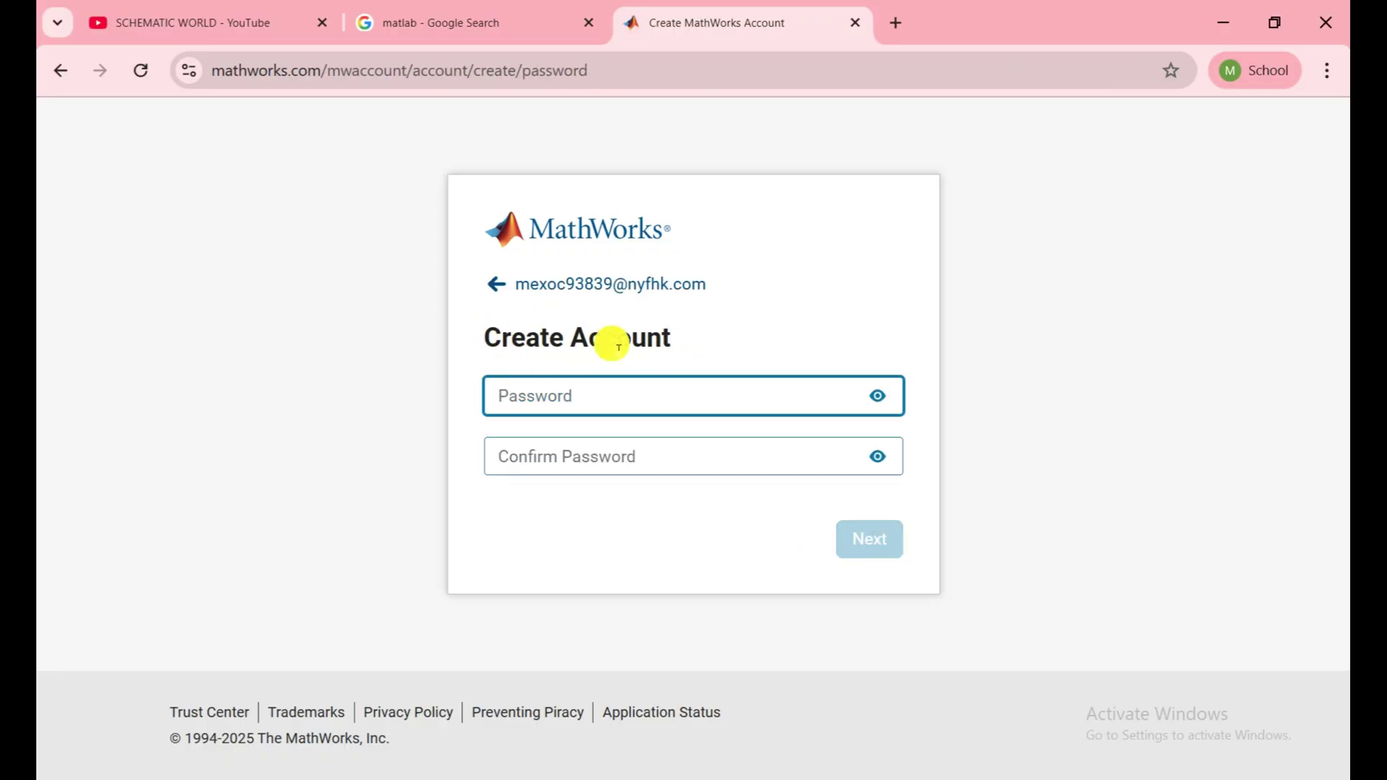
Use Chrome's suggested strong password, then copy the verification code from the e-mail.
left_click(566, 396)
left_click(621, 441)
left_click(871, 545)
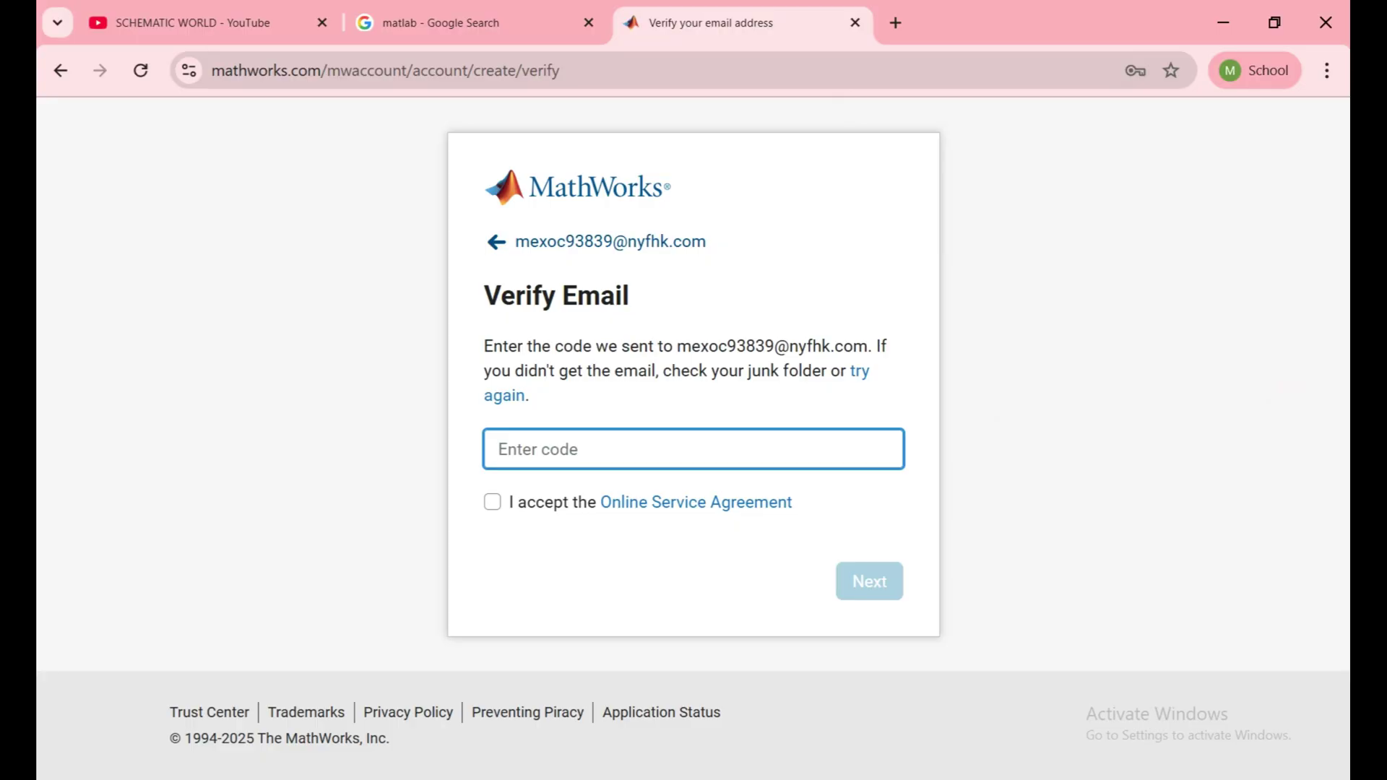
key("alt+Tab")
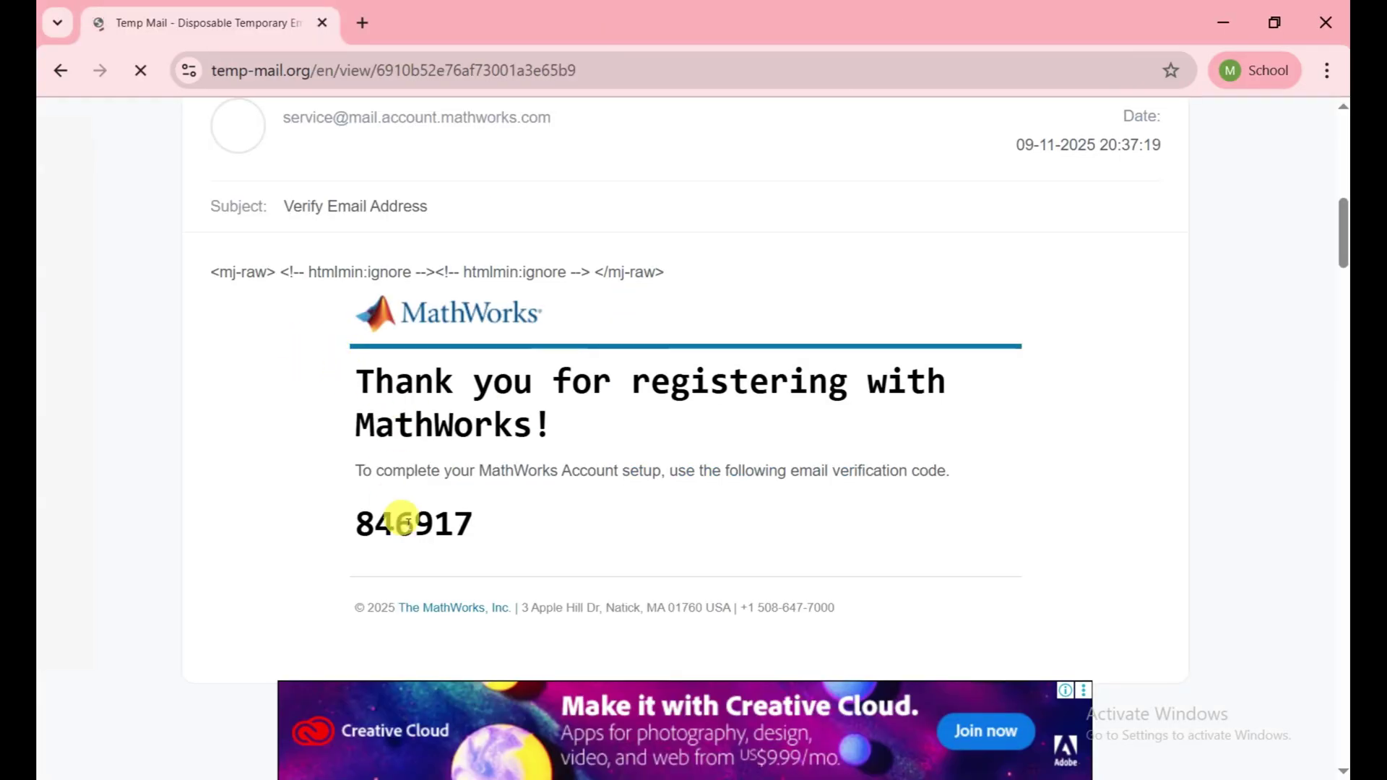
double_click(443, 525)
key("ctrl+c")
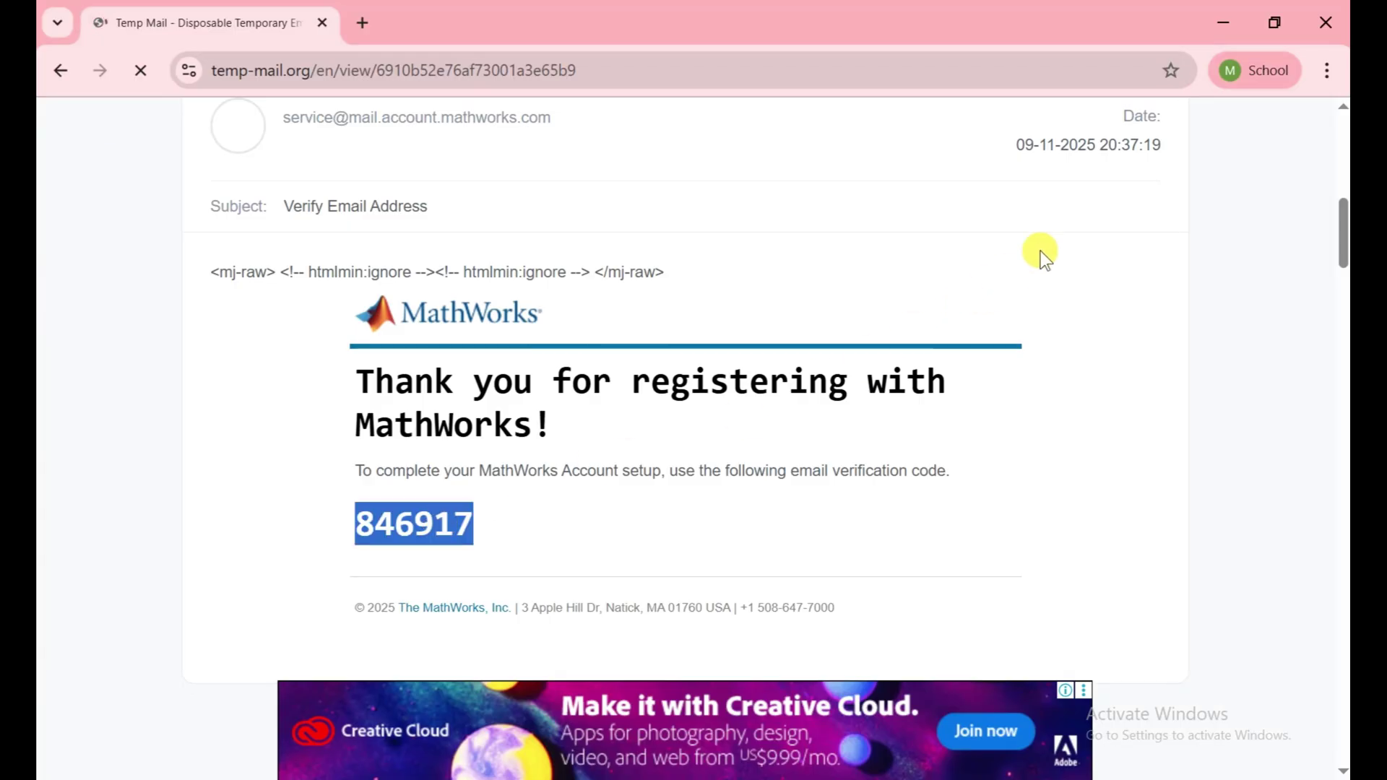
Paste the verification code, accept the Online Service Agreement, and submit.
left_click(1223, 22)
key("ctrl+v")
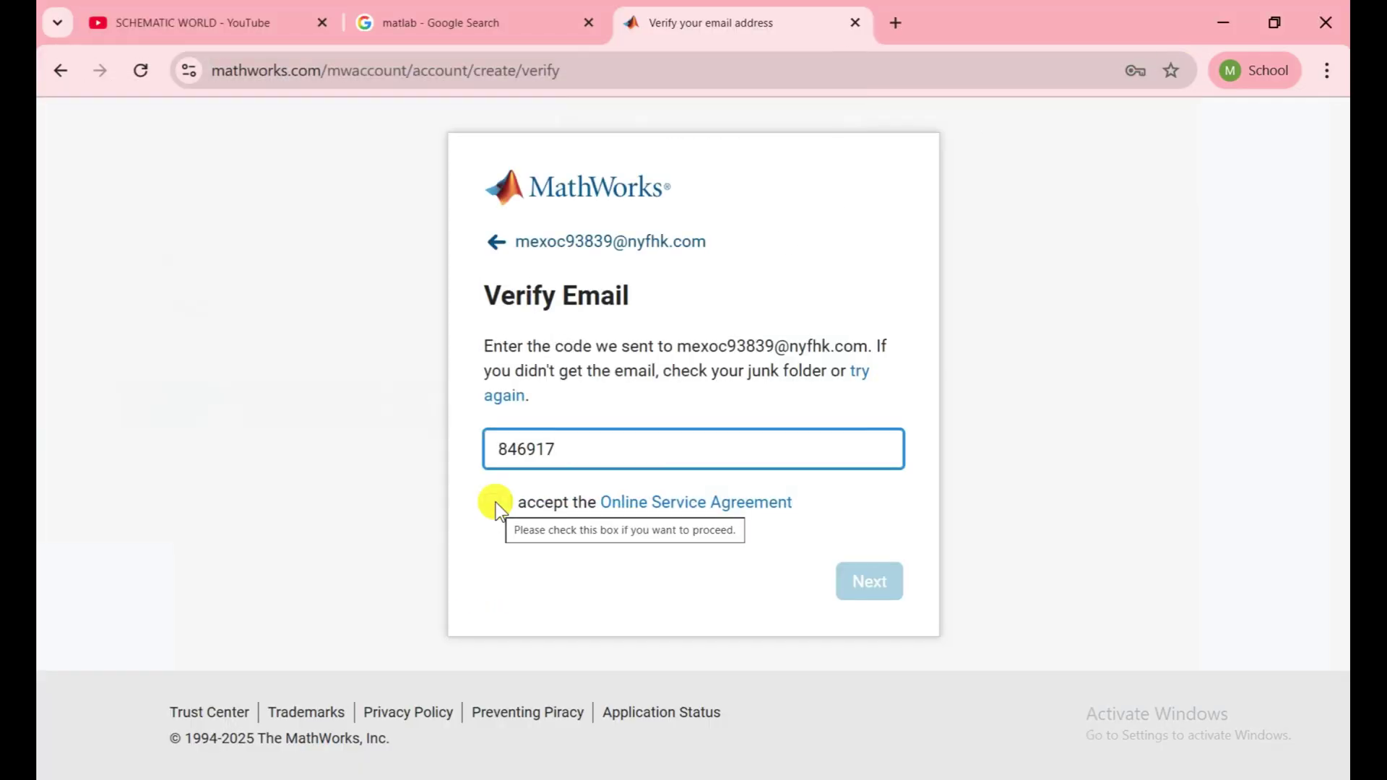
left_click(494, 502)
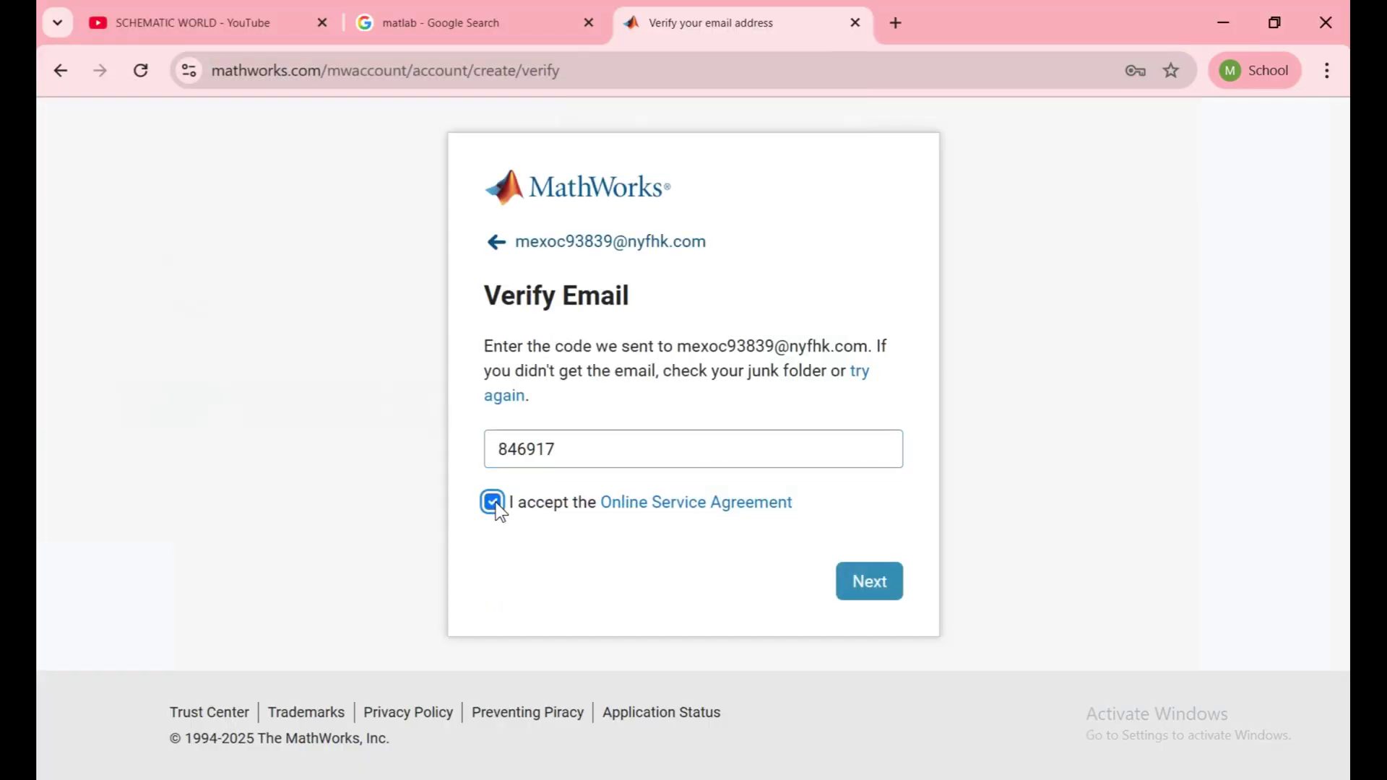
left_click(879, 580)
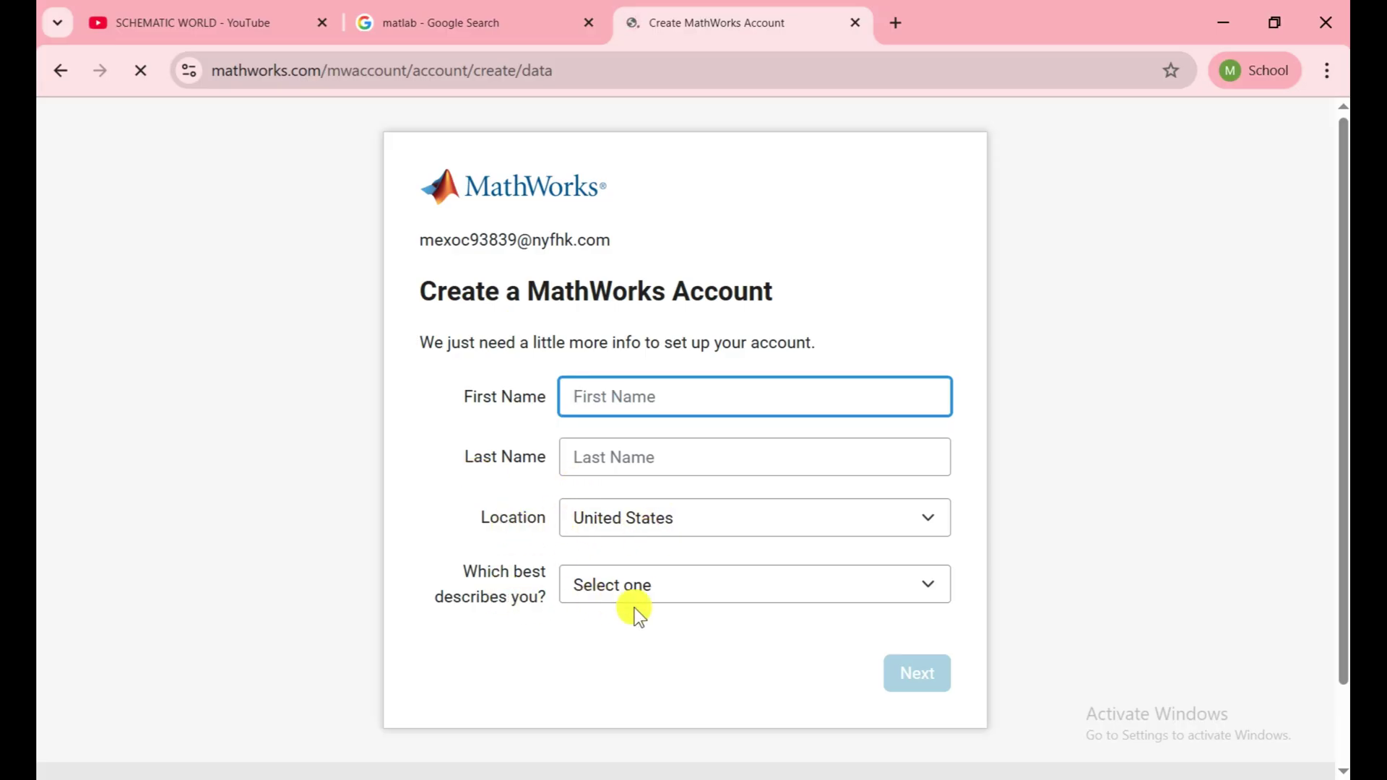
Set profile: Student, Electrical and Computer Engineering, Student (Undergraduate), at least 13, location Pakistan.
left_click(639, 584)
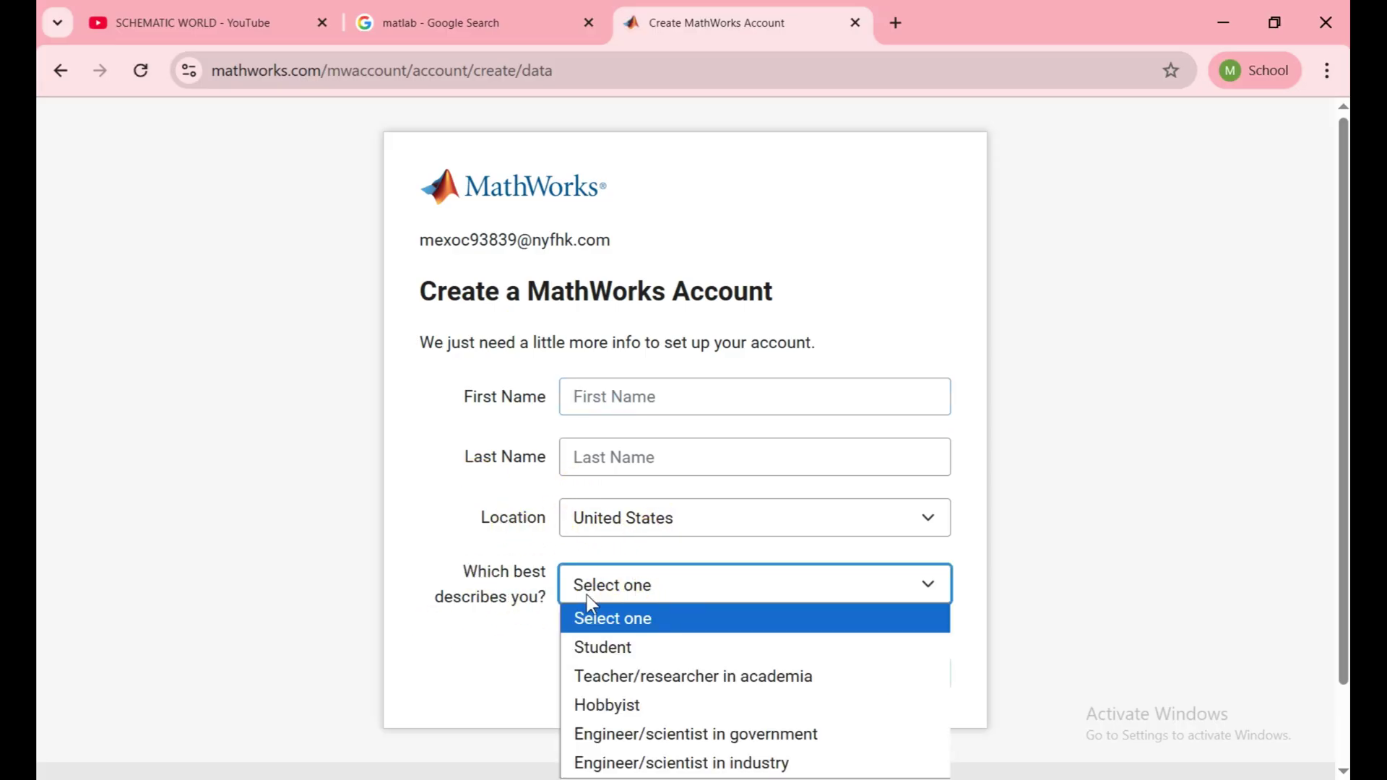
left_click(623, 652)
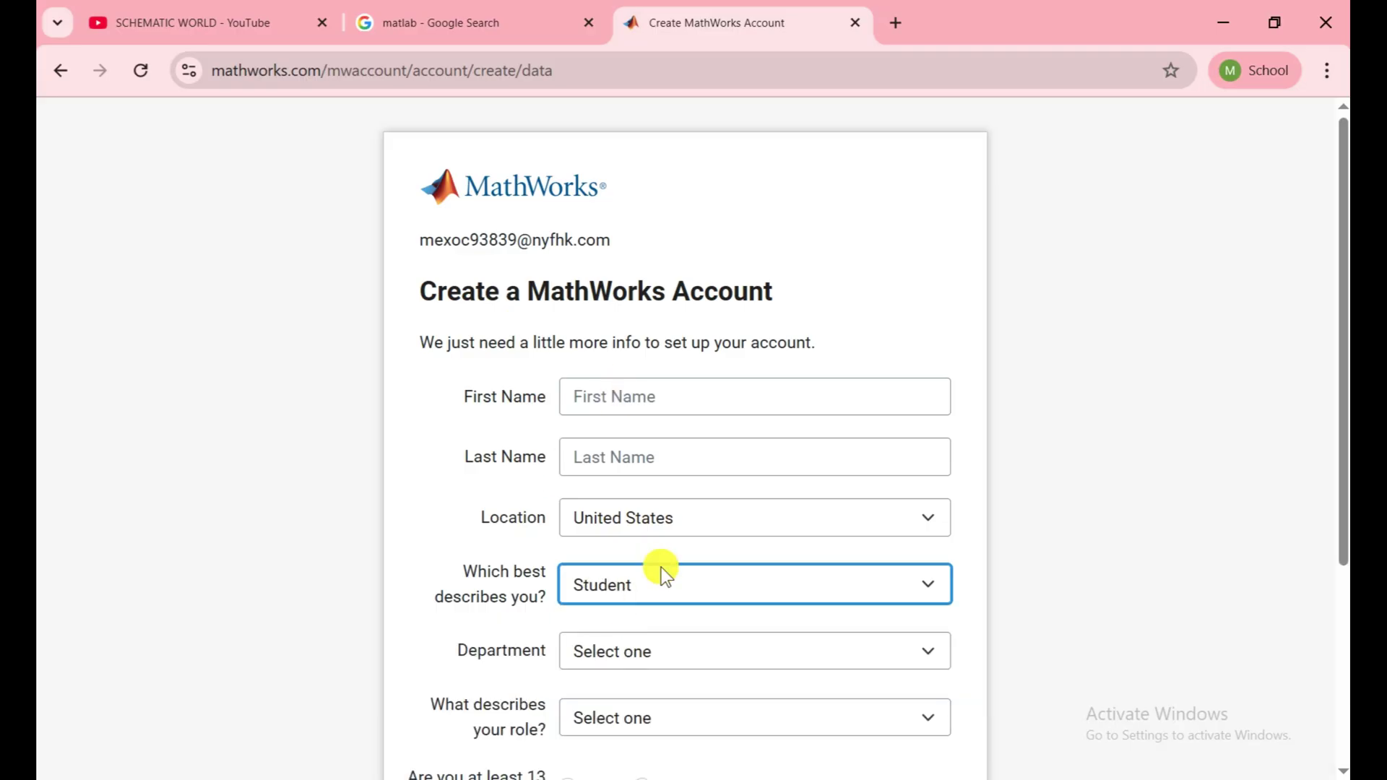
scroll(661, 567, "down", 4)
left_click(643, 358)
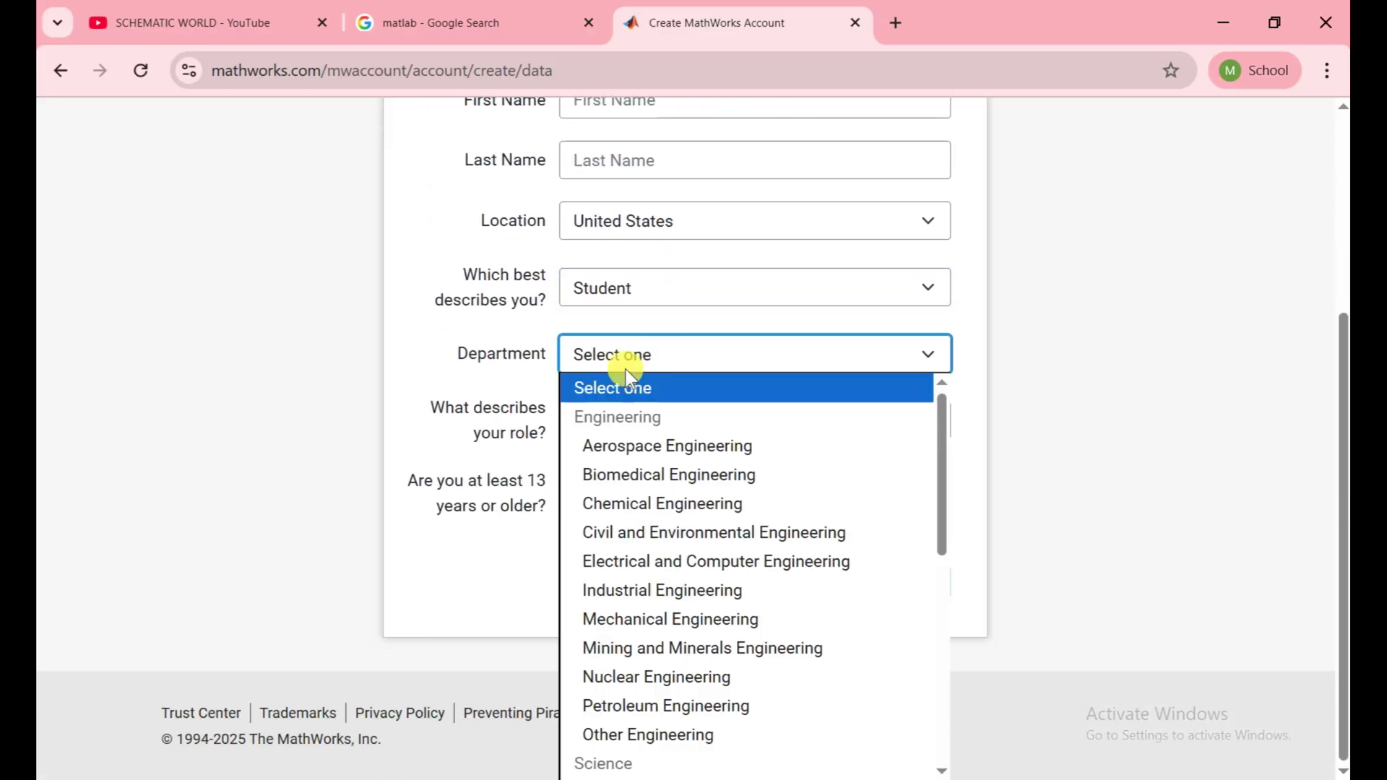
left_click(651, 565)
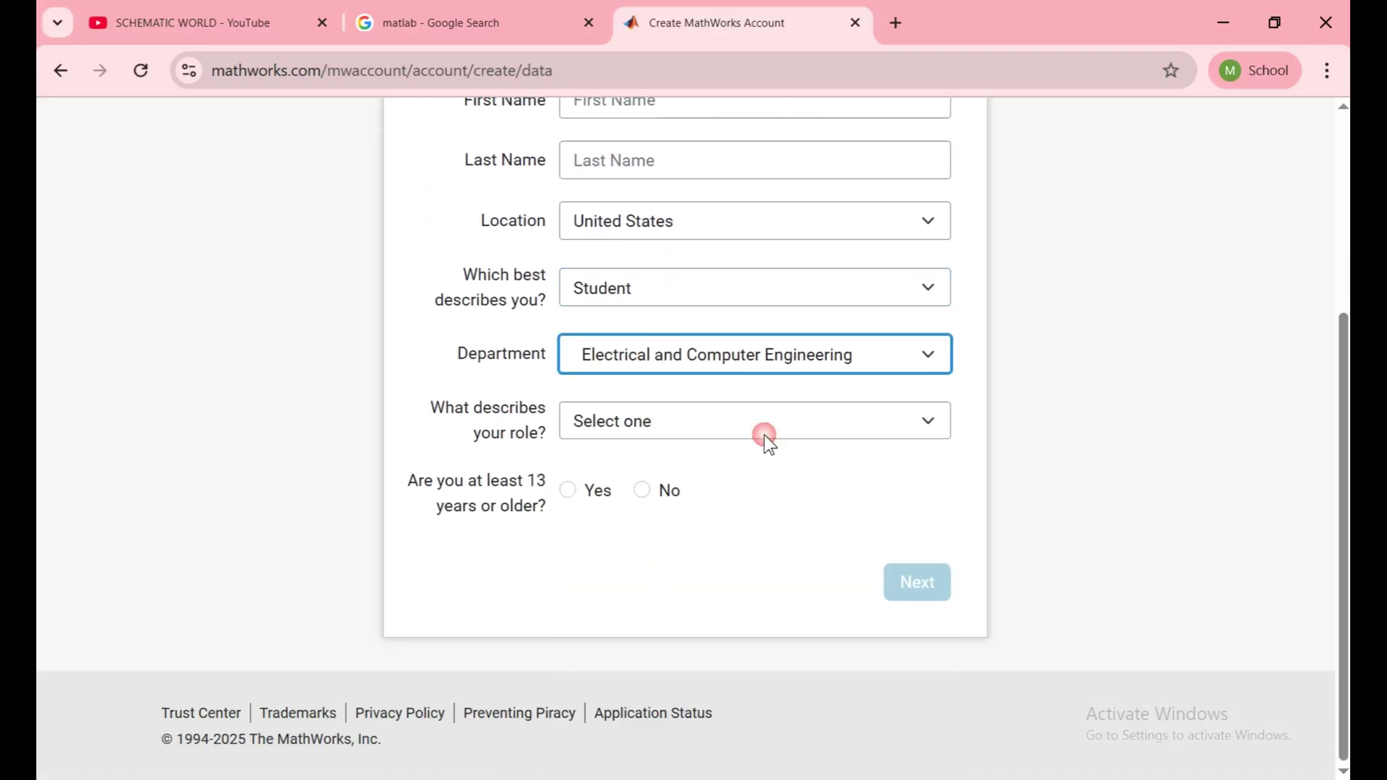
left_click(707, 420)
left_click(621, 538)
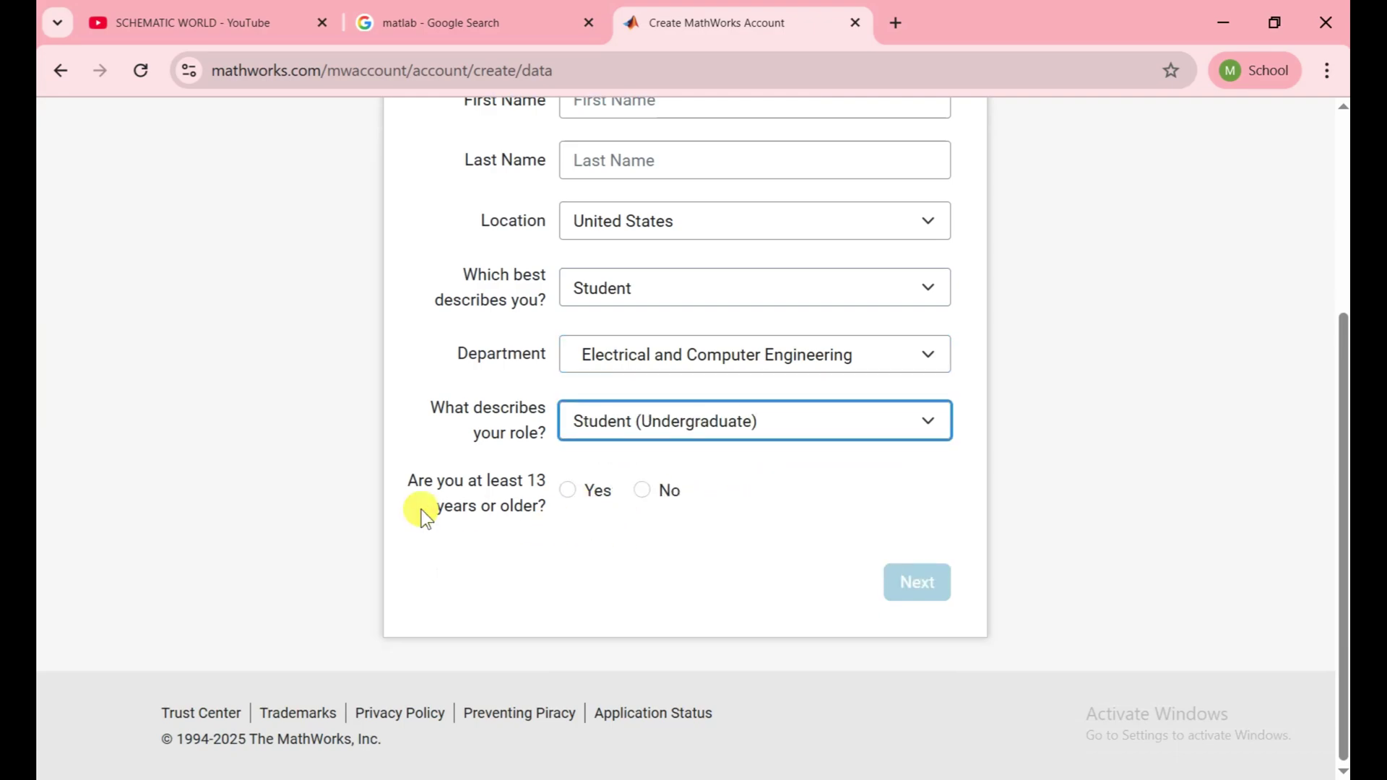
left_click(566, 490)
scroll(586, 469, "up", 3)
left_click(621, 433)
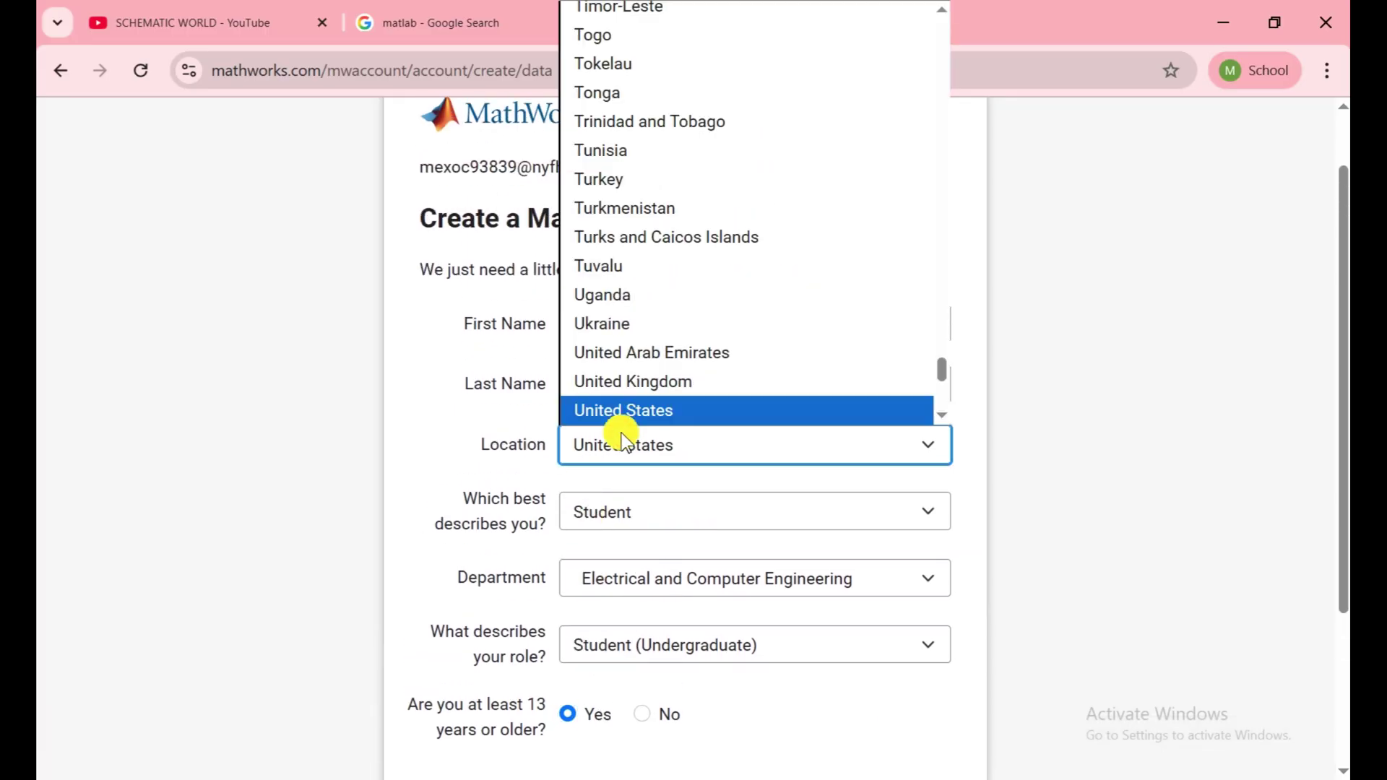
type("pak")
key("Return")
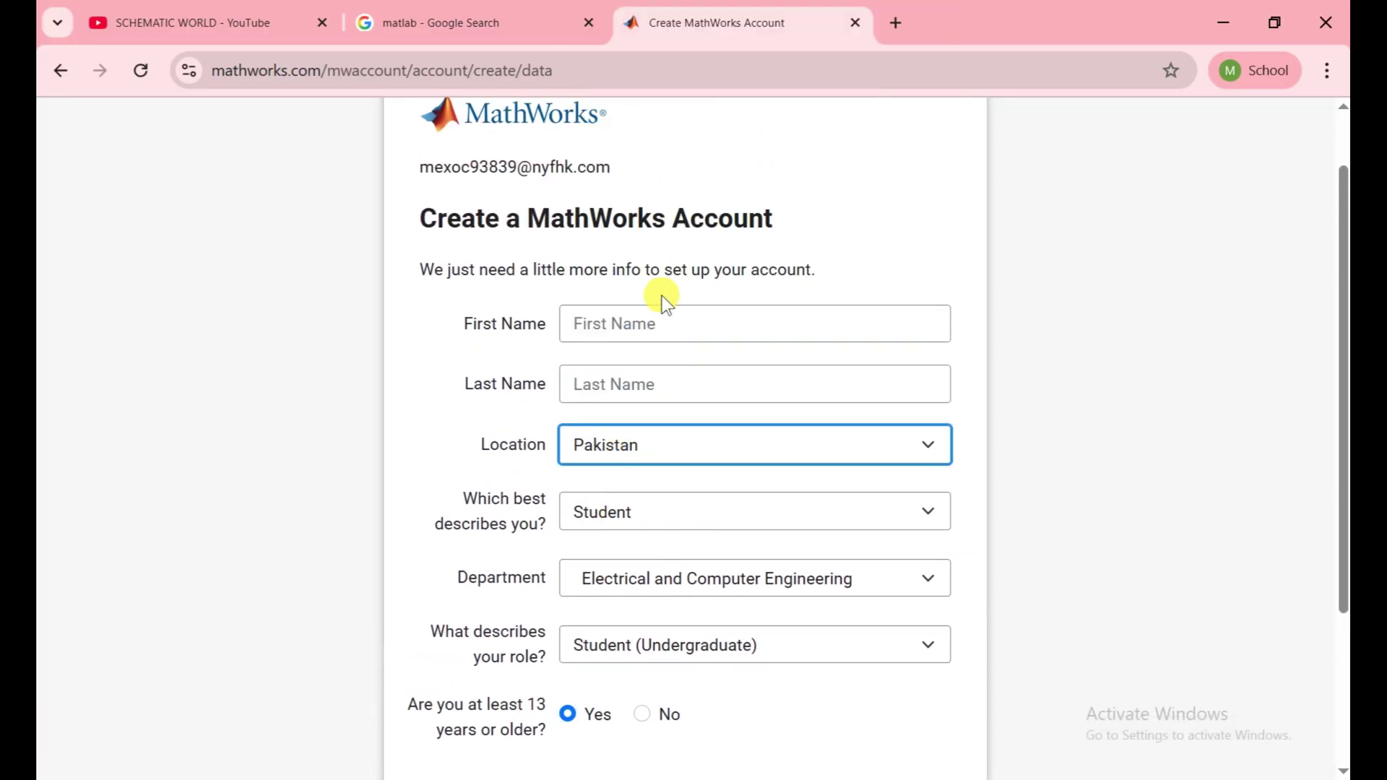
Enter the user's first and last name and submit the profile details.
left_click(609, 324)
type("Ummar")
key("Tab")
type("Noor")
scroll(929, 548, "down", 3)
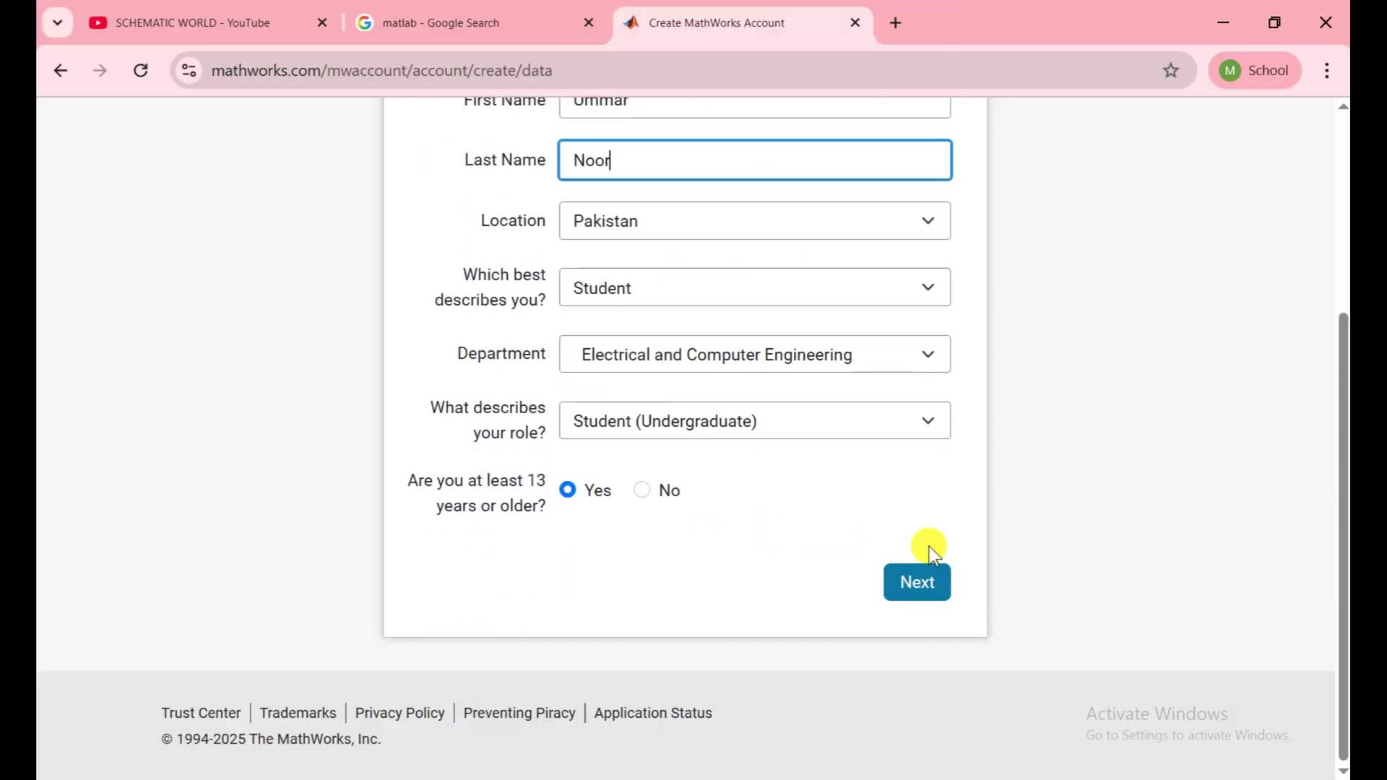
left_click(909, 582)
Enter the school as UET Lahore and finish creating the account.
left_click(660, 469)
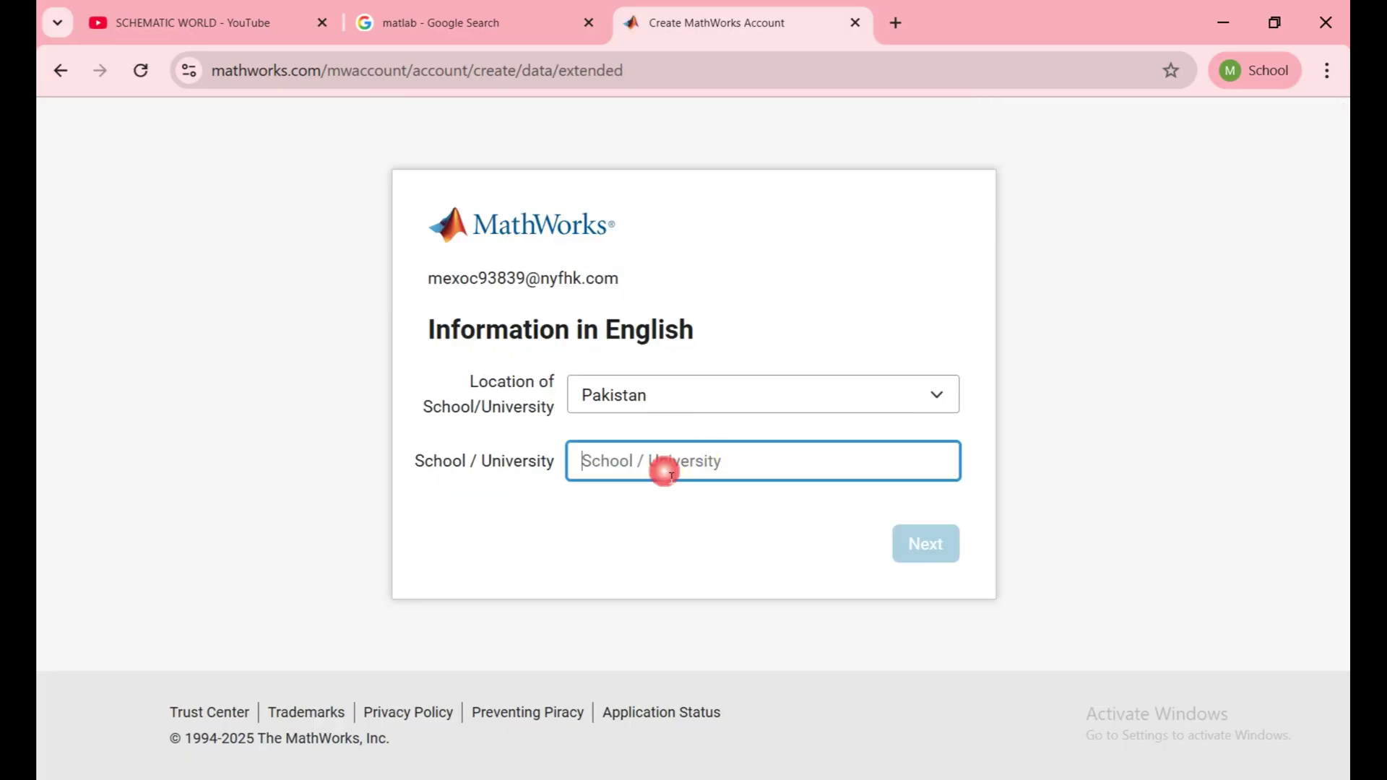
type("UR")
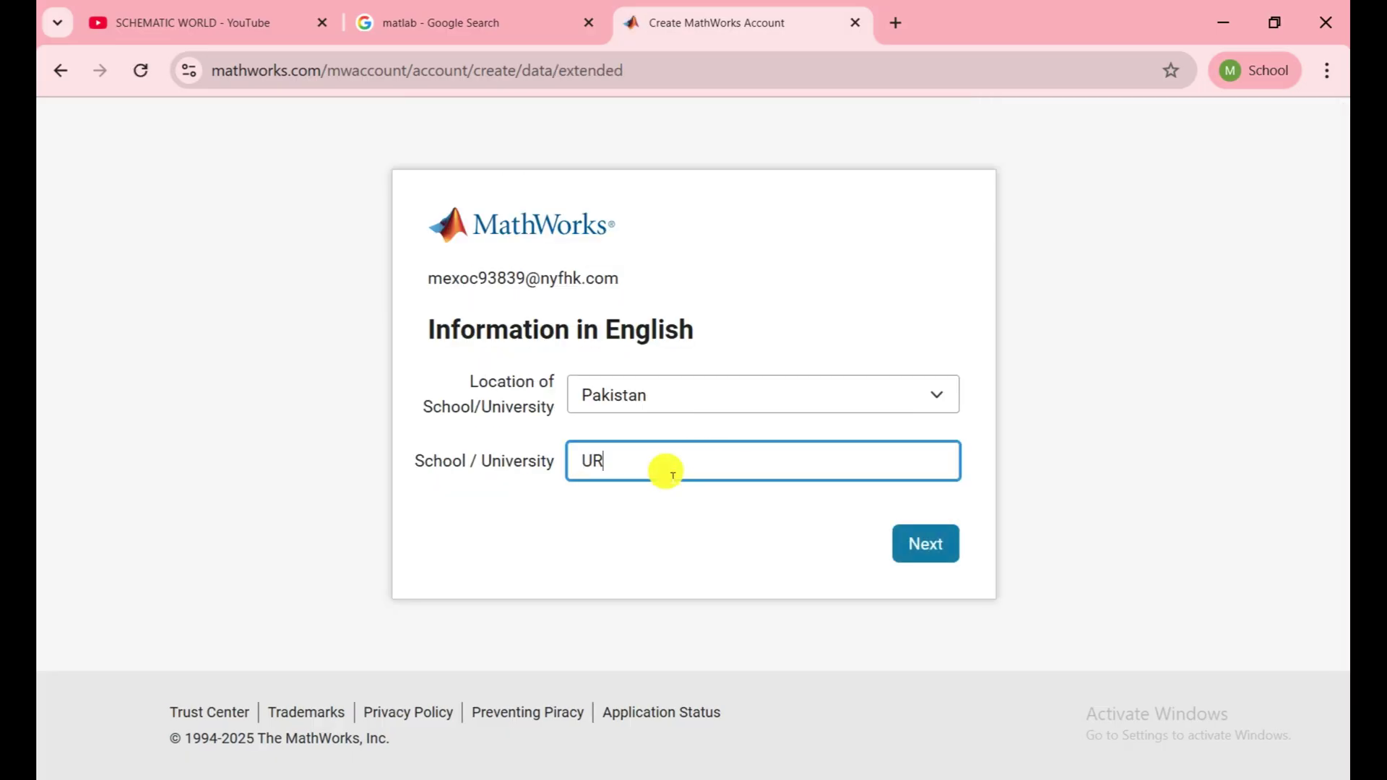
type("T Lahore")
left_click(912, 527)
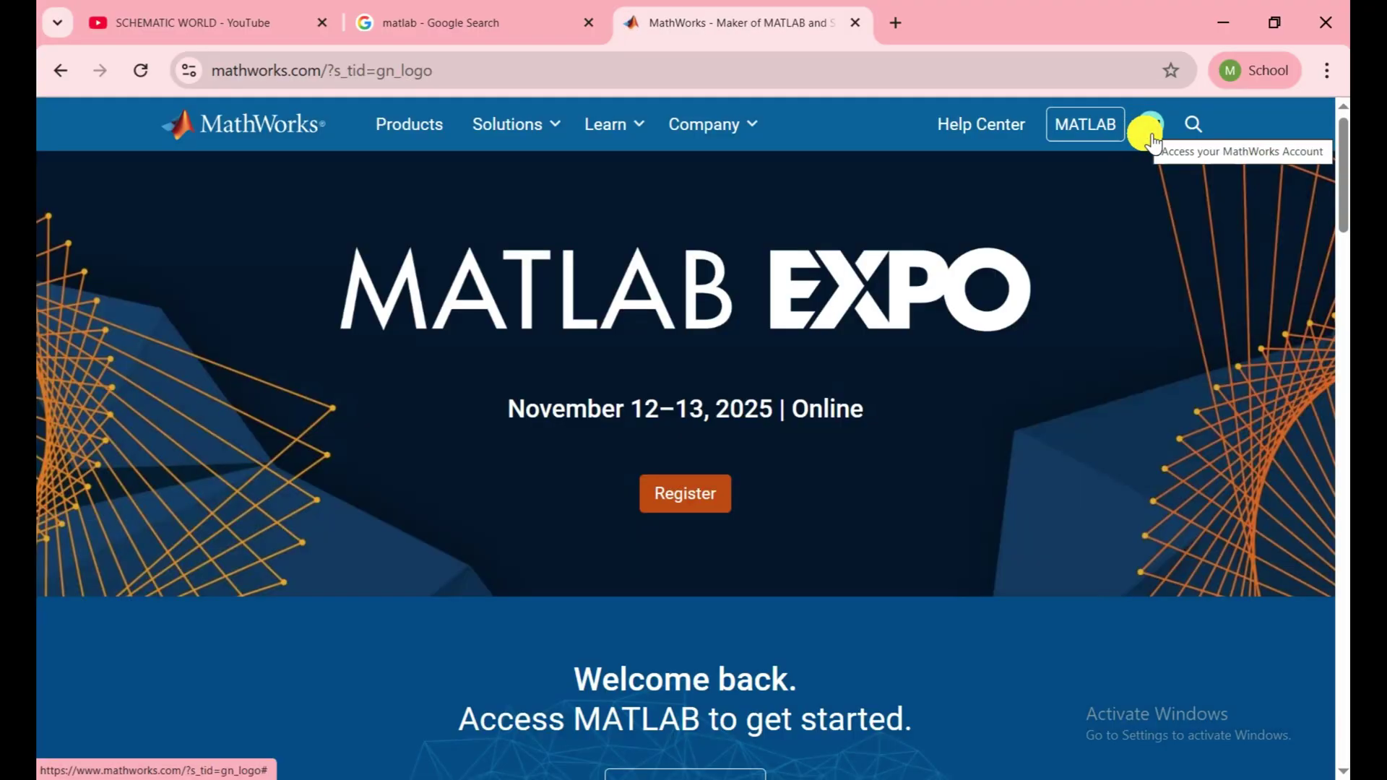
Open the account's MATLAB Home and choose Get a Trial for the 30-day MATLAB Trial.
left_click(1094, 129)
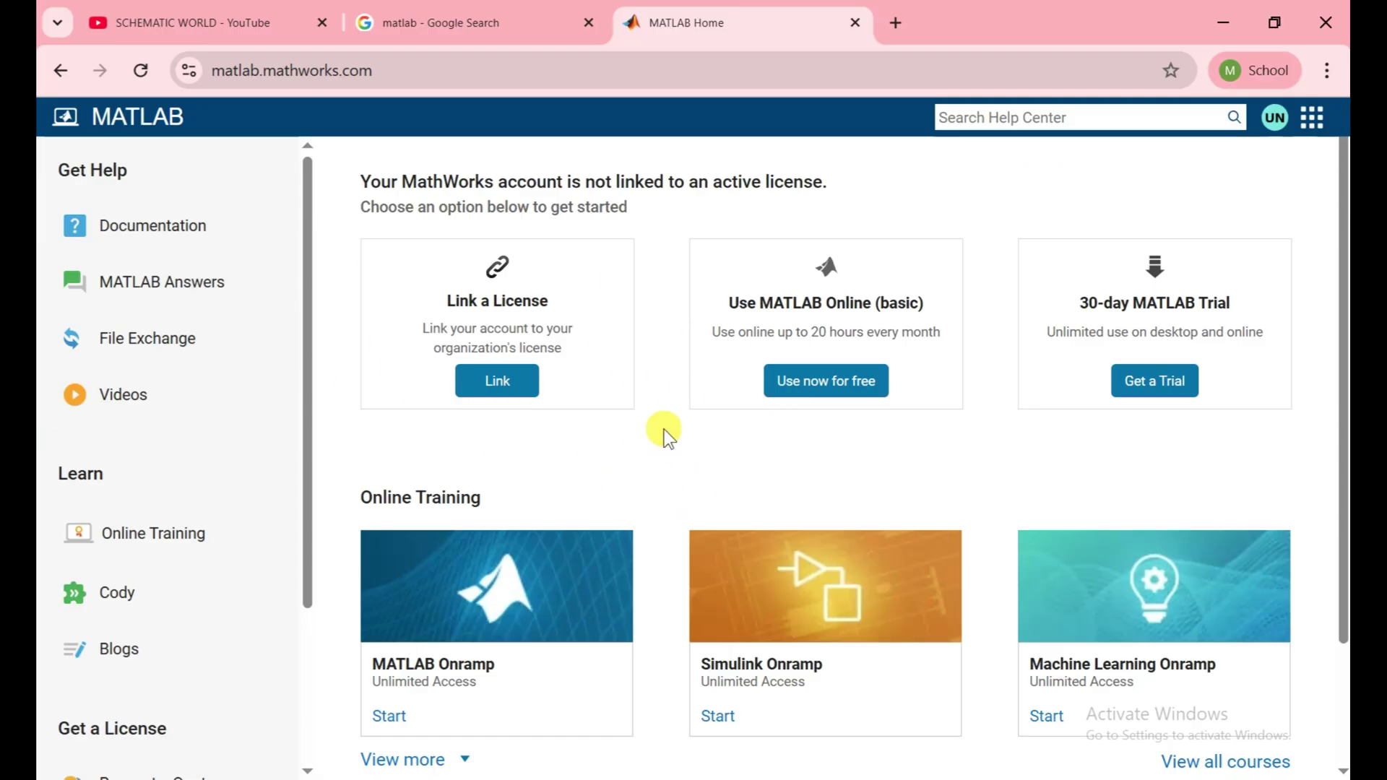
triple_click(1161, 300)
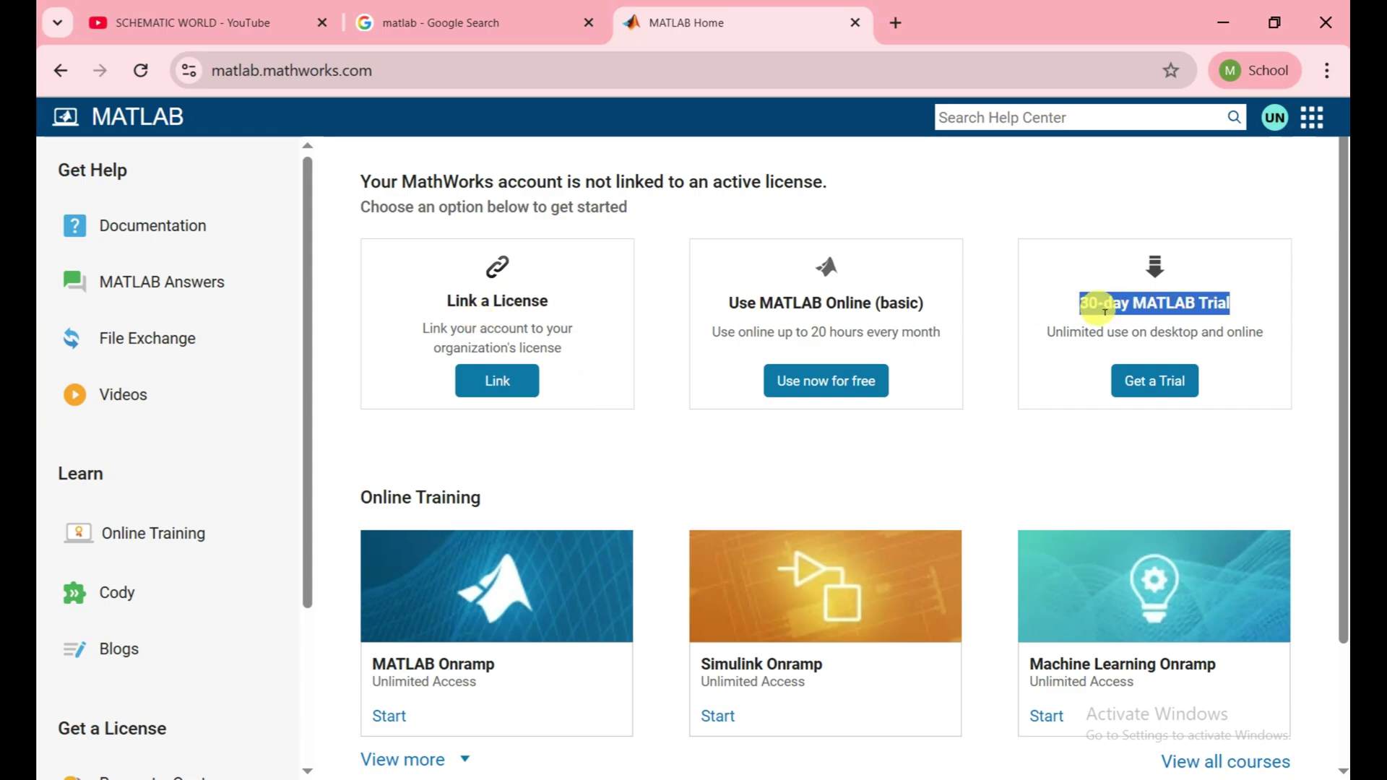
left_click(1136, 379)
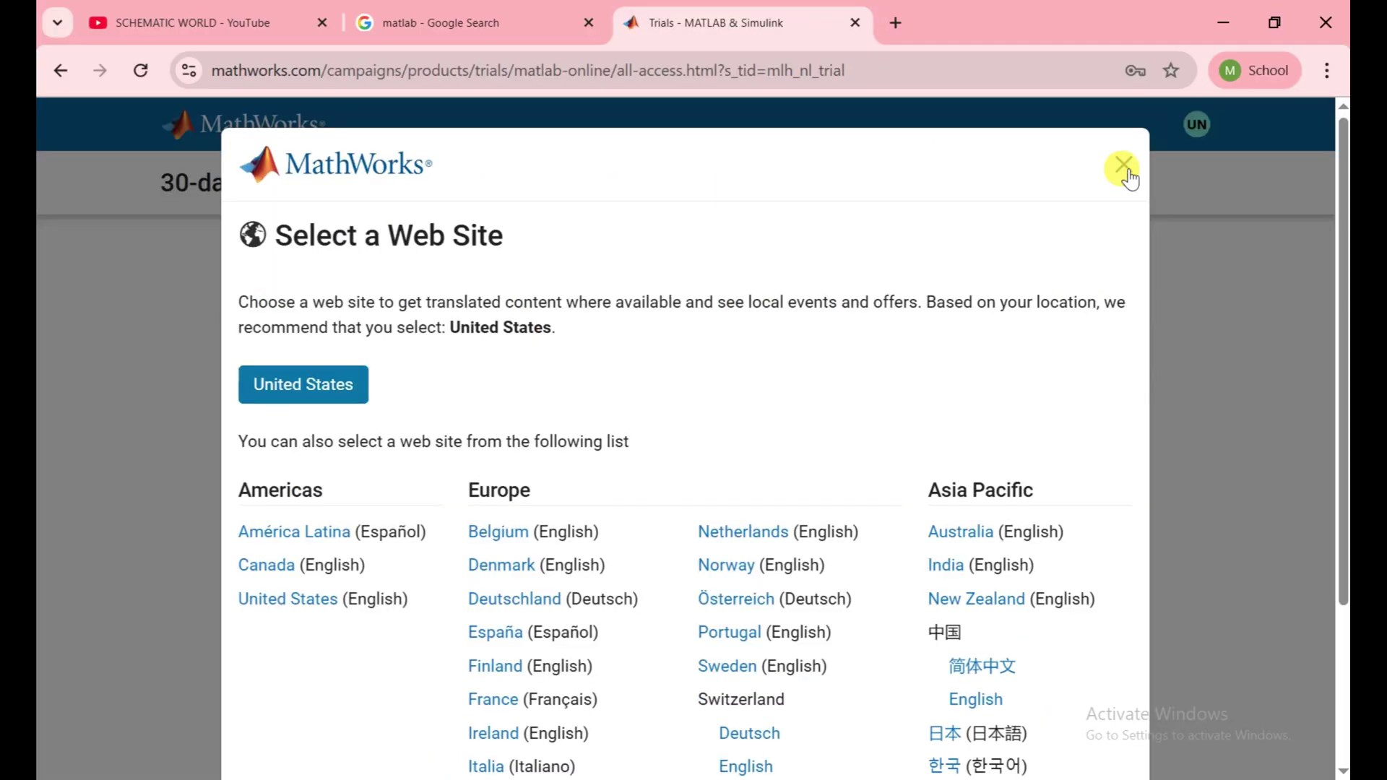
Dismiss the region prompt and fill in City, Zip Code and Year of Graduation.
left_click(1122, 171)
scroll(639, 426, "down", 3)
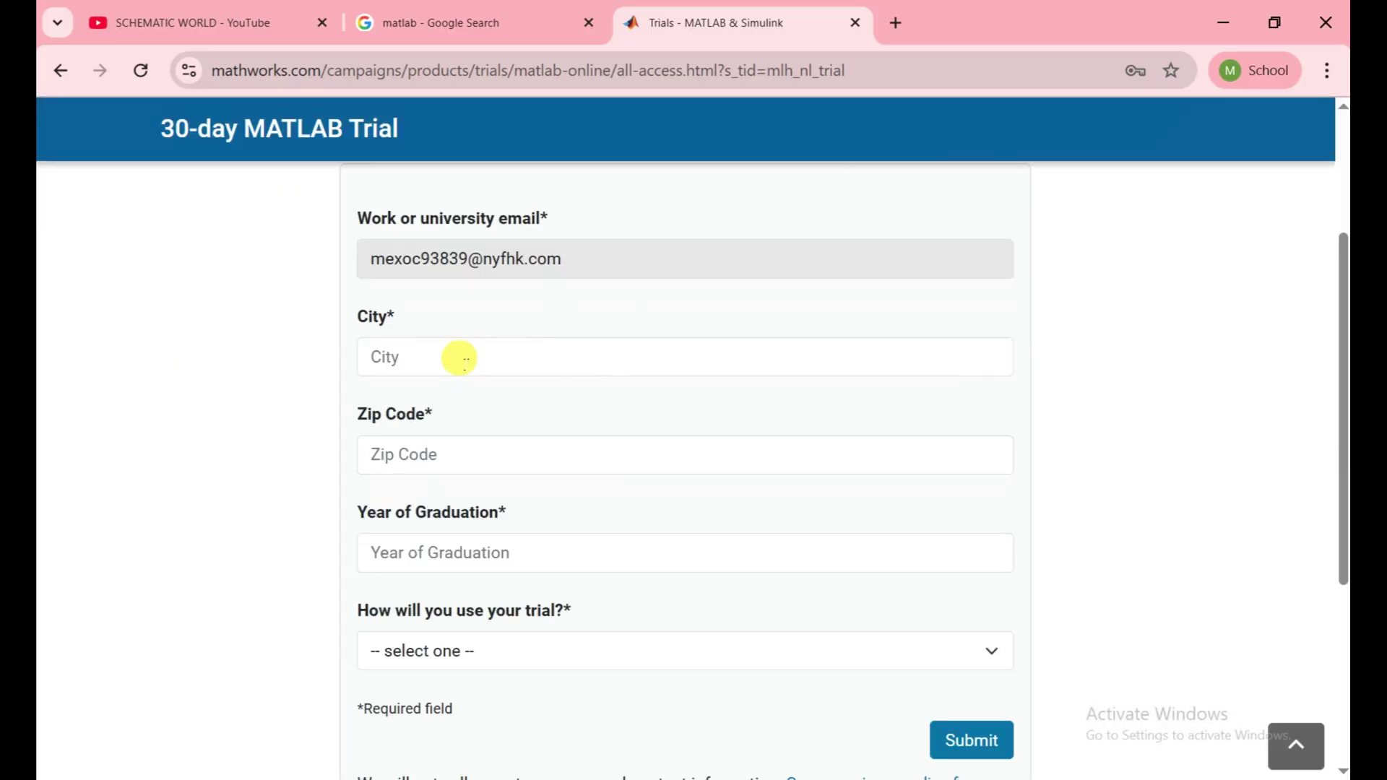
left_click(436, 365)
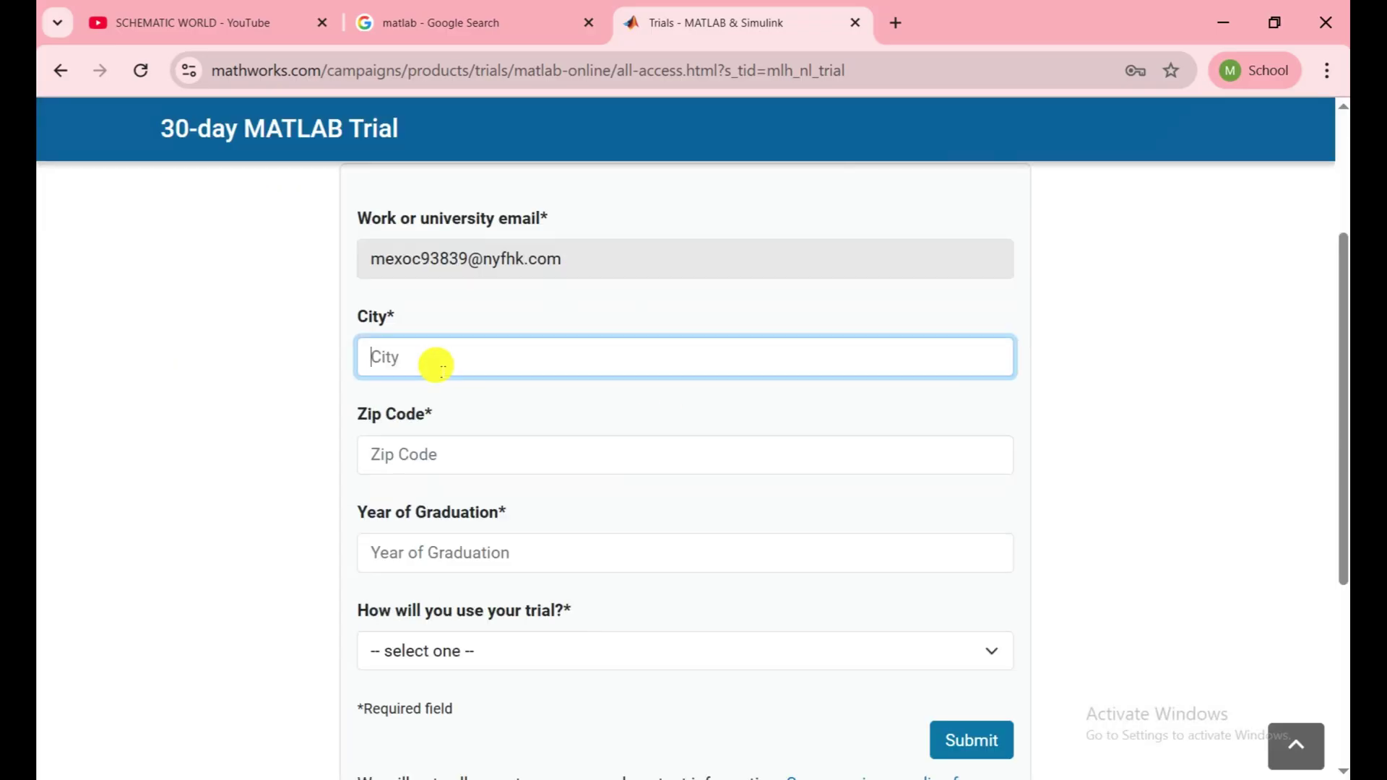
left_click(460, 439)
scroll(487, 488, "down", 1)
left_click(470, 443)
scroll(509, 524, "down", 1)
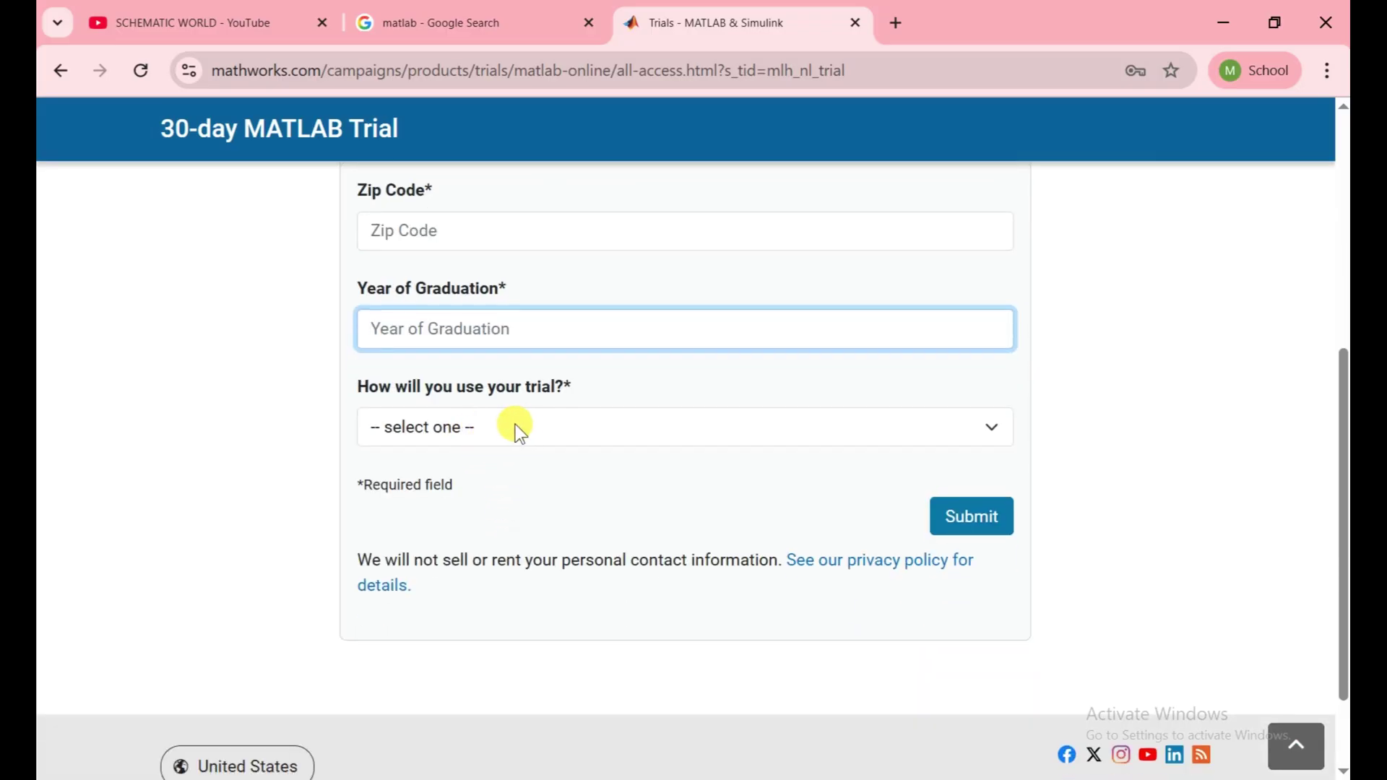
Choose MATLAB Essentials as how the trial will be used.
left_click(604, 441)
scroll(549, 325, "down", 1)
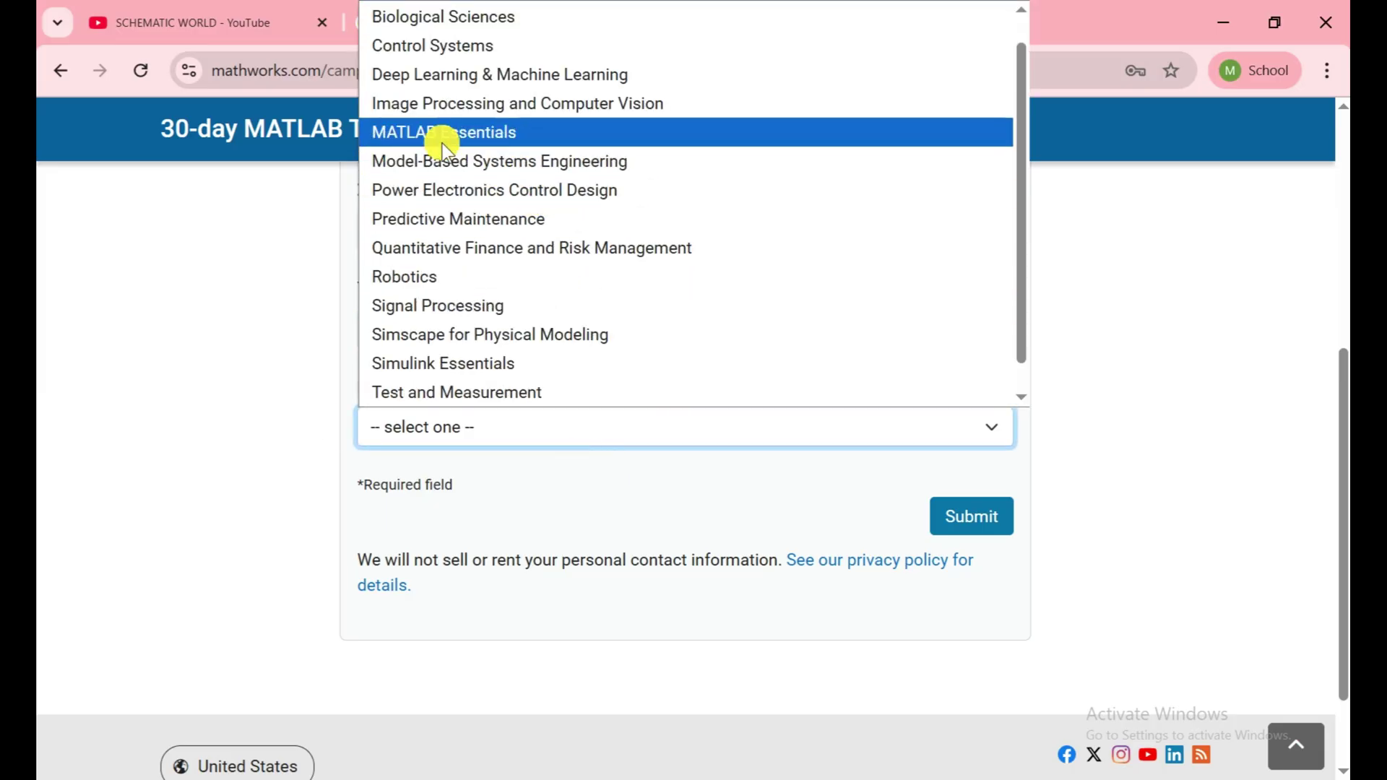
left_click(470, 132)
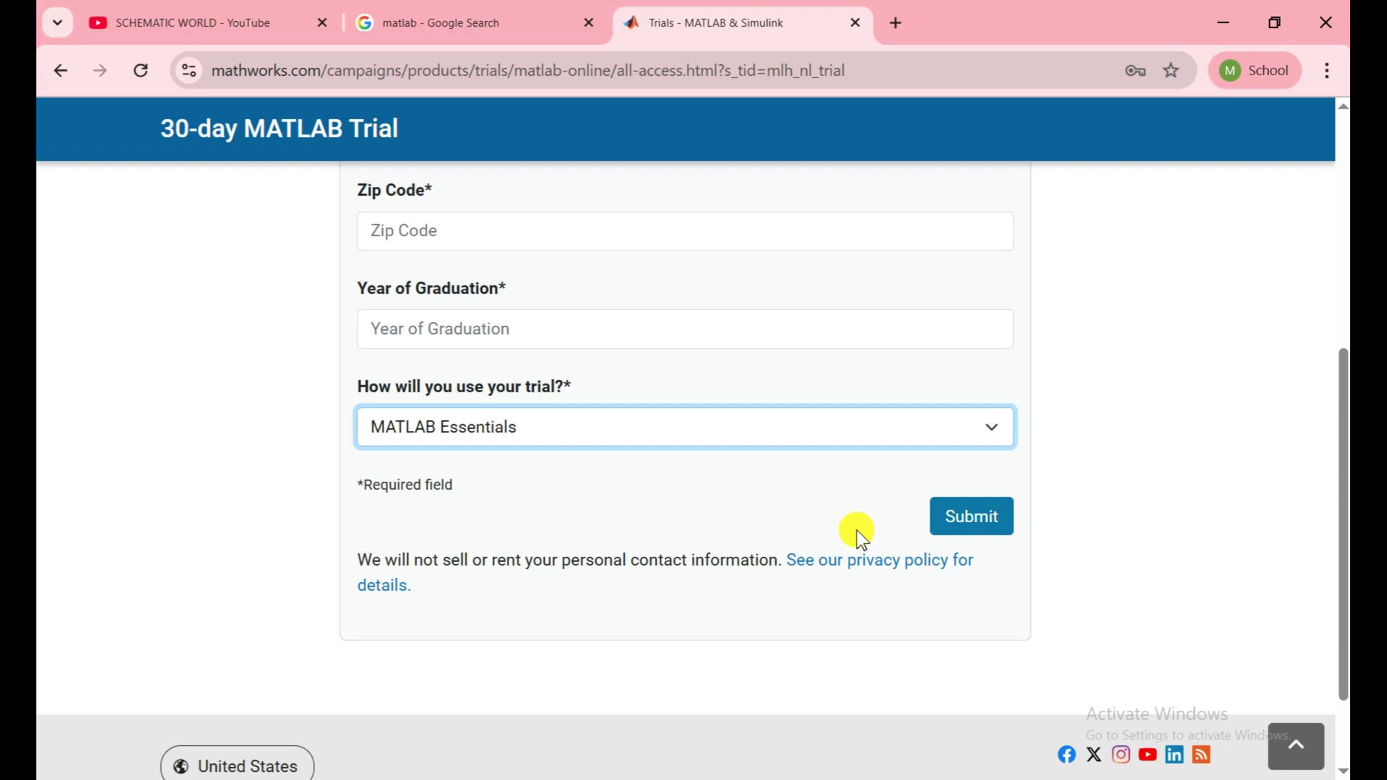
scroll(857, 531, "up", 3)
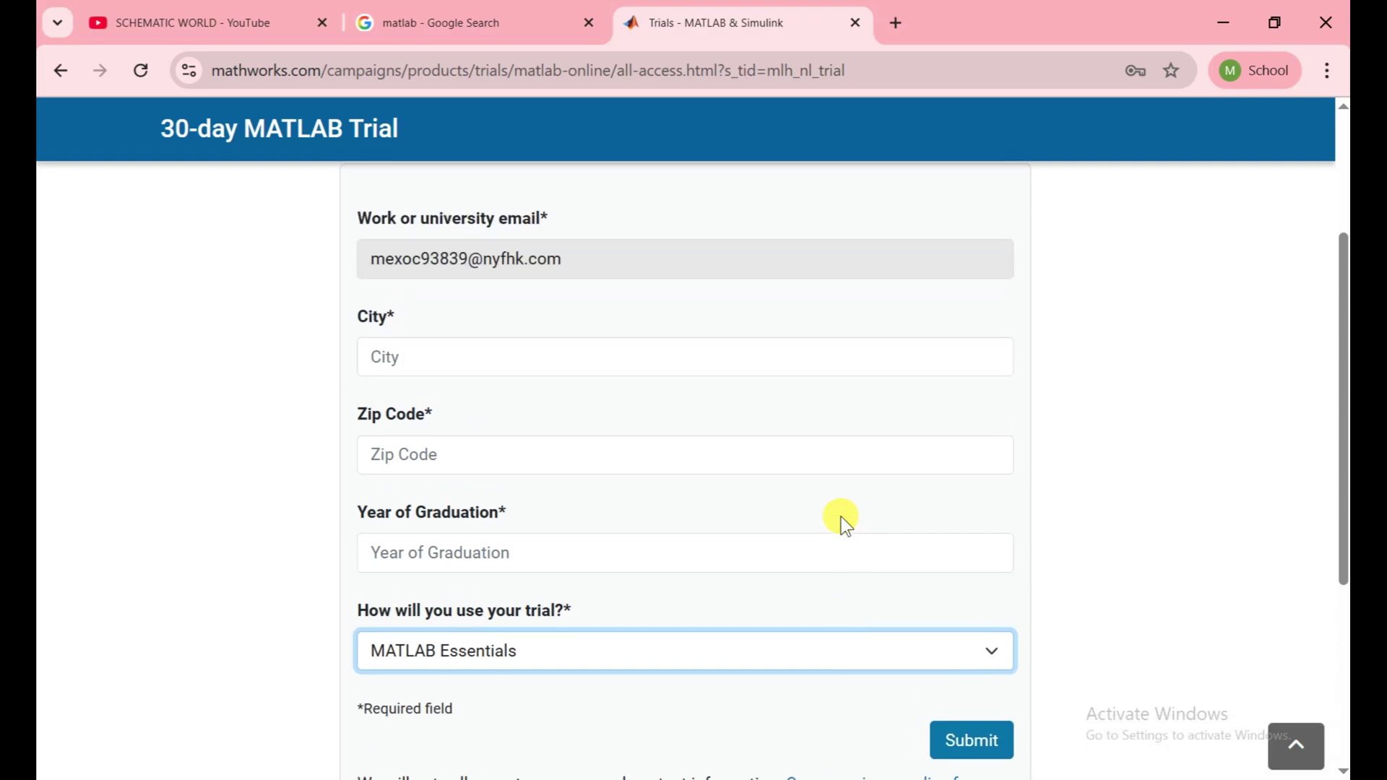
scroll(574, 532, "down", 2)
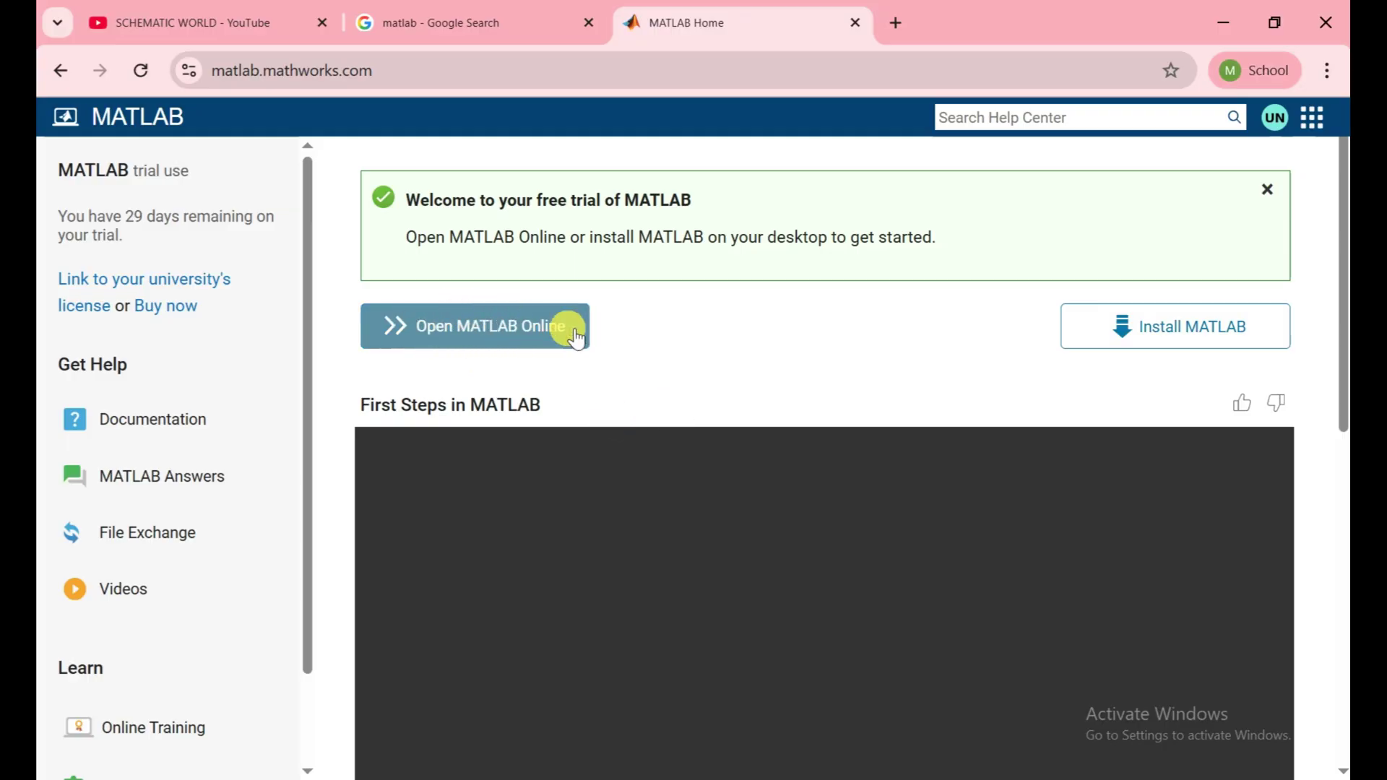
On the Install MATLAB page, keep release R2025b and download the Windows installer.
scroll(783, 331, "down", 10)
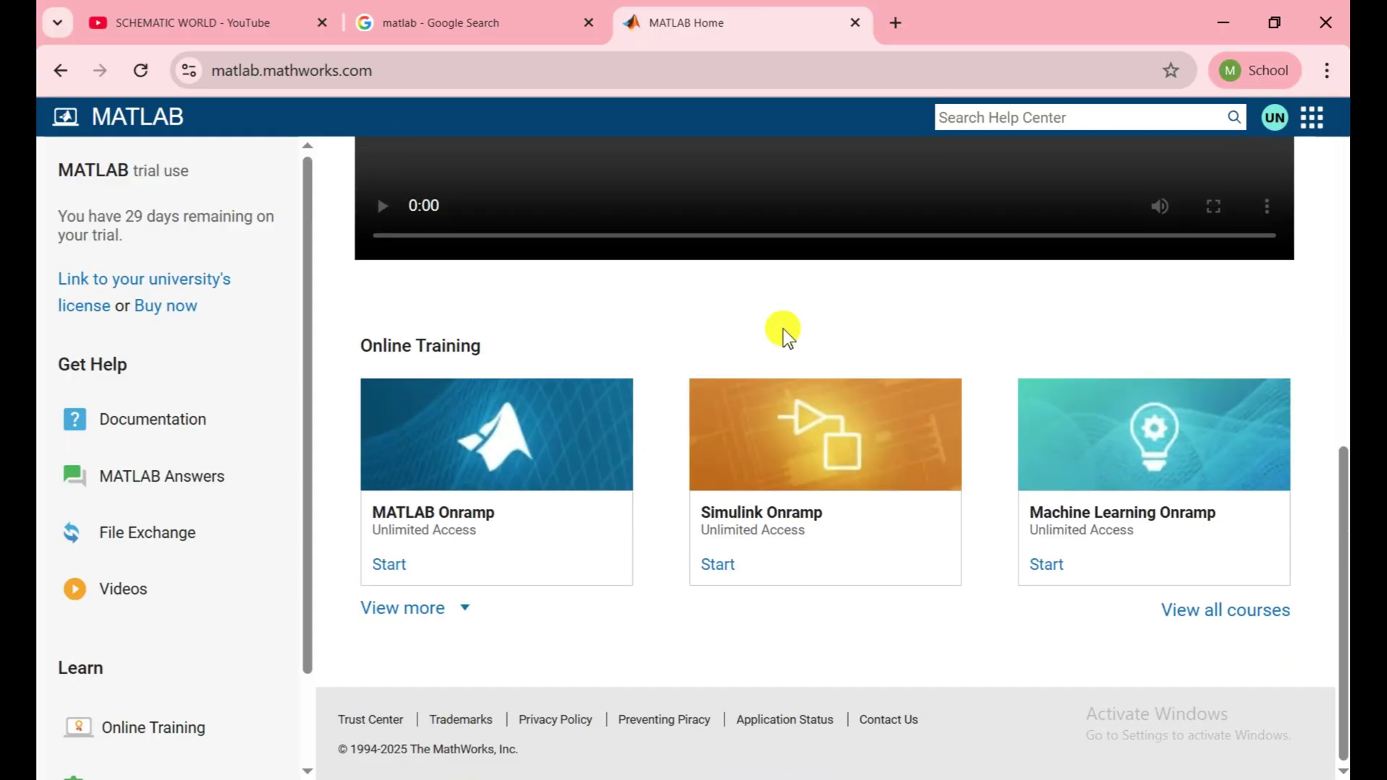
scroll(783, 331, "up", 10)
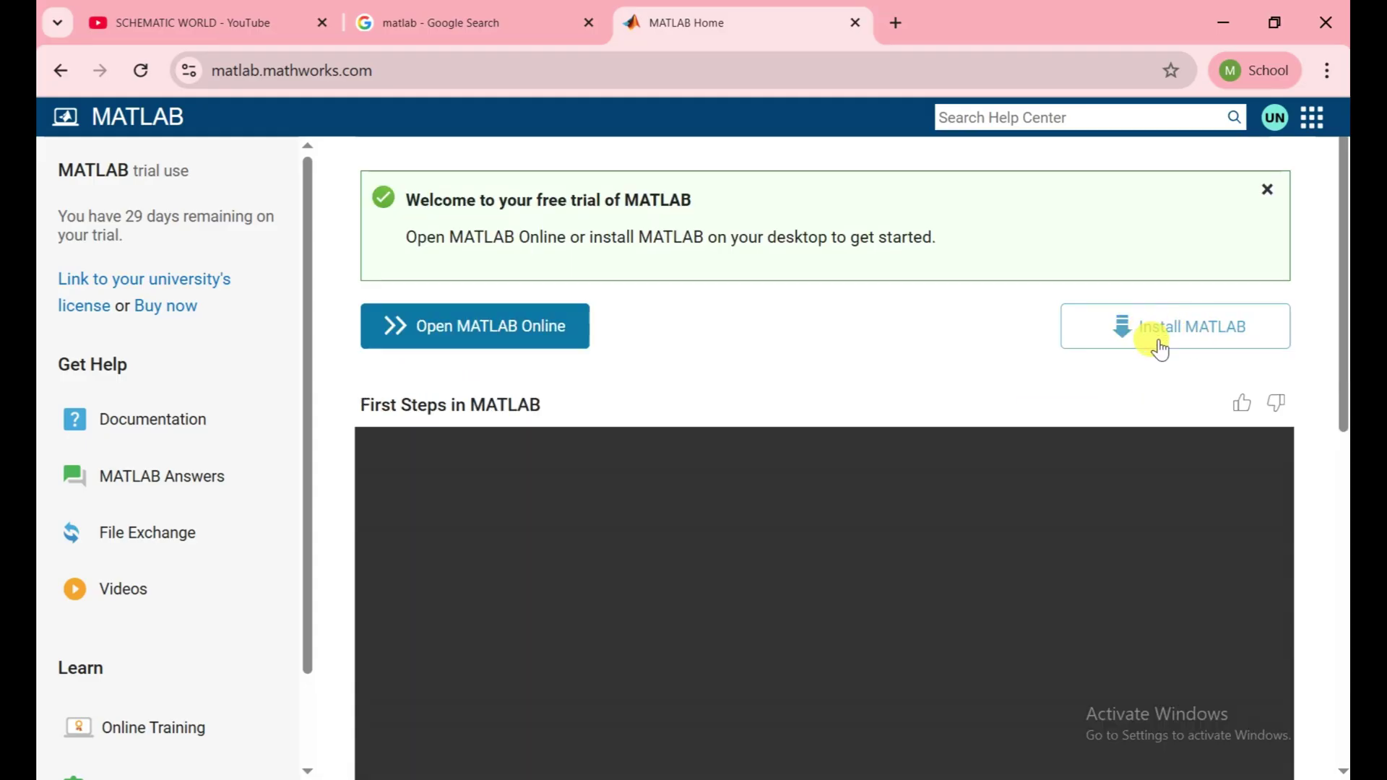
left_click(1170, 351)
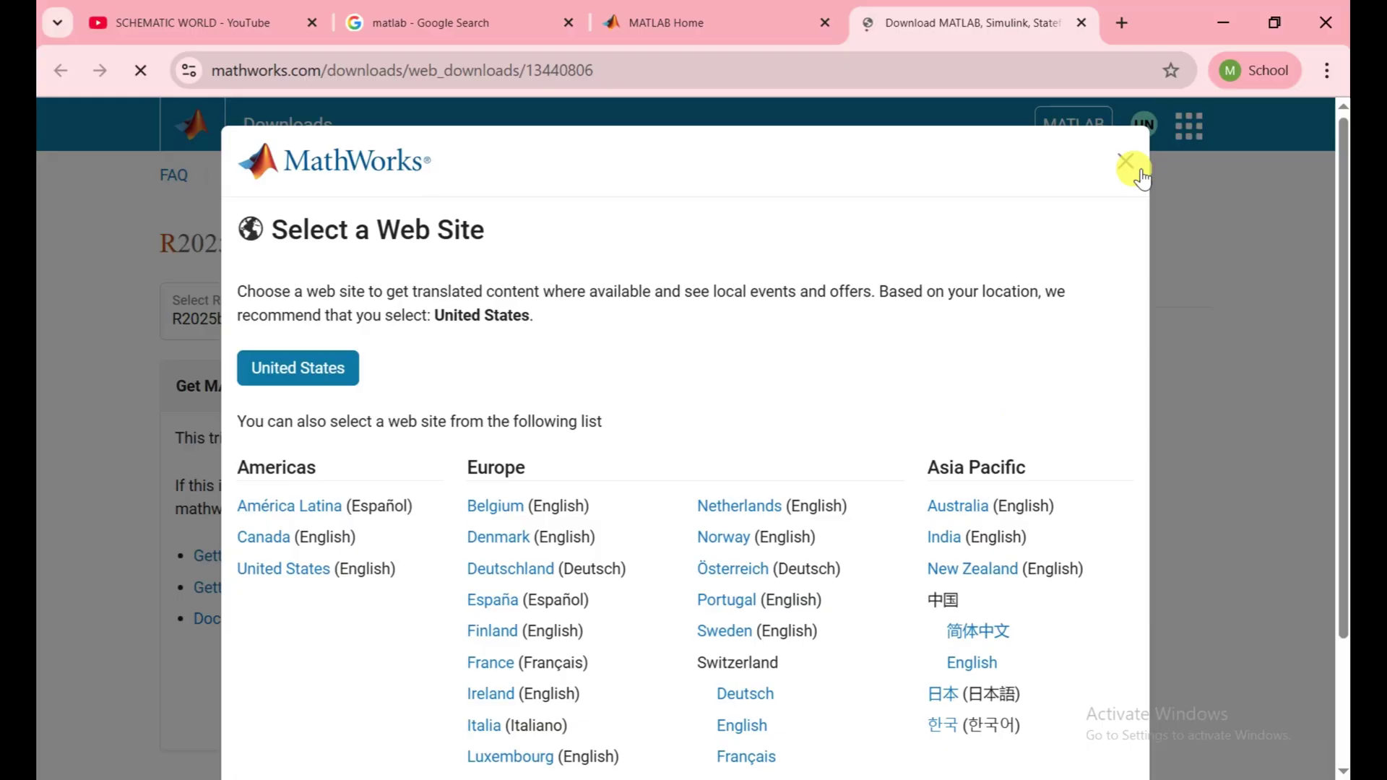
left_click(1128, 164)
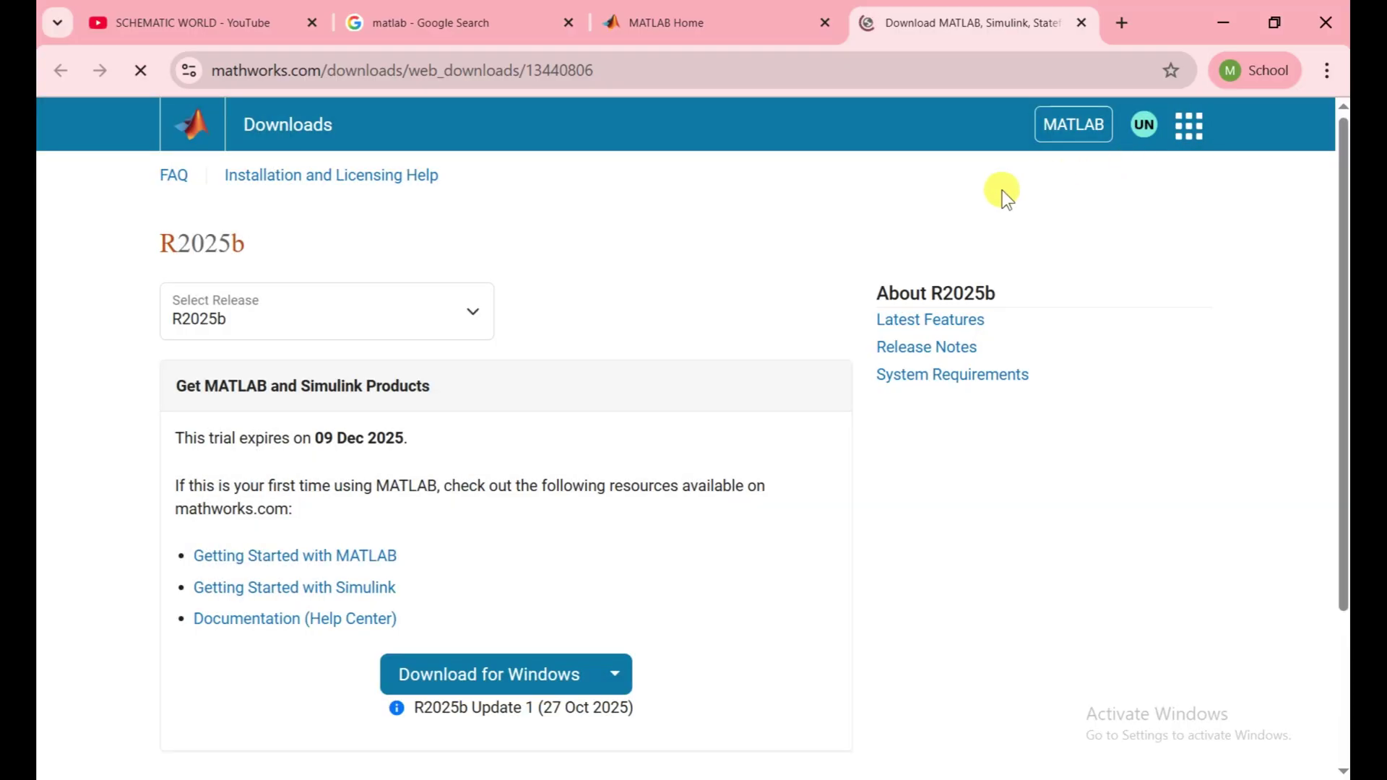
left_click(470, 312)
left_click(472, 314)
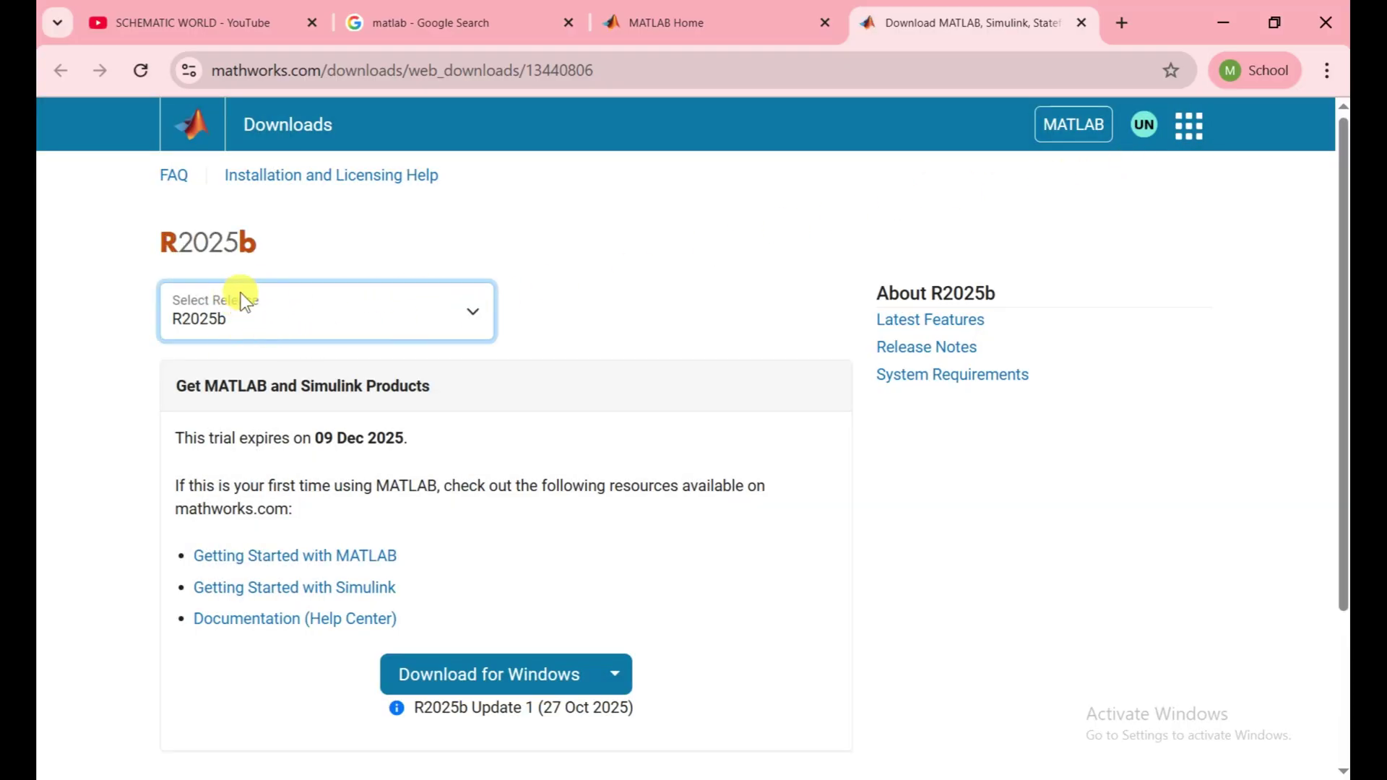
scroll(433, 401, "down", 2)
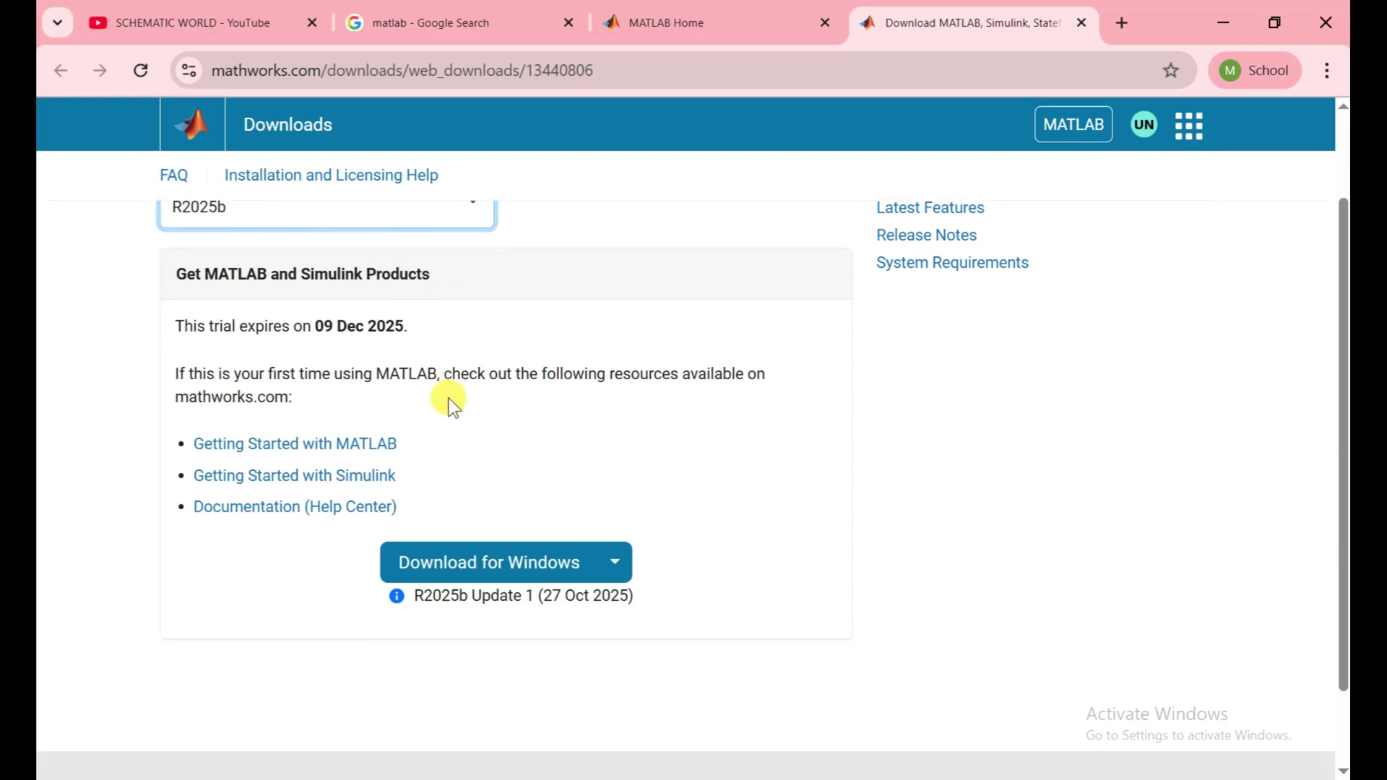
left_click(532, 562)
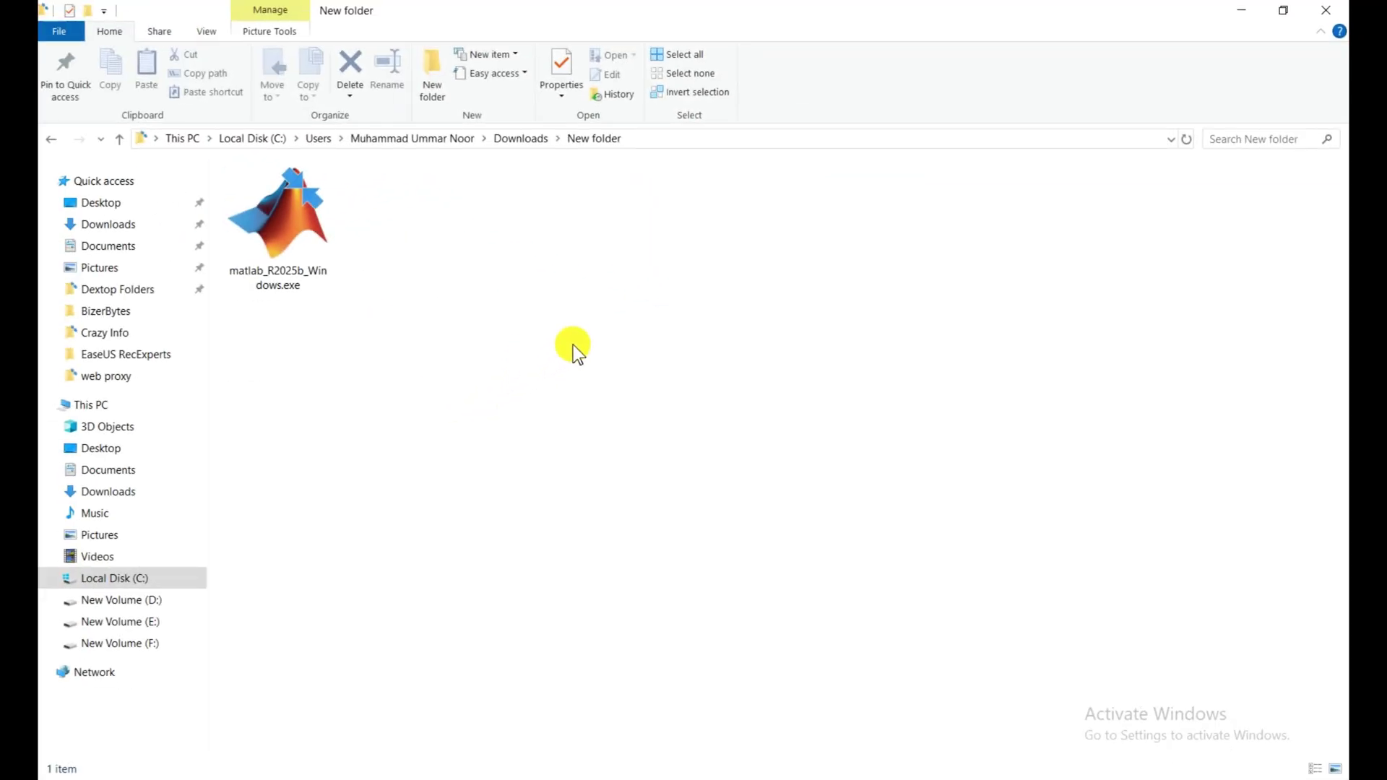
Run matlab_R2025b_Windows.exe to extract it and open the _temp_matlab_R2025b_Windows folder.
right_click(270, 218)
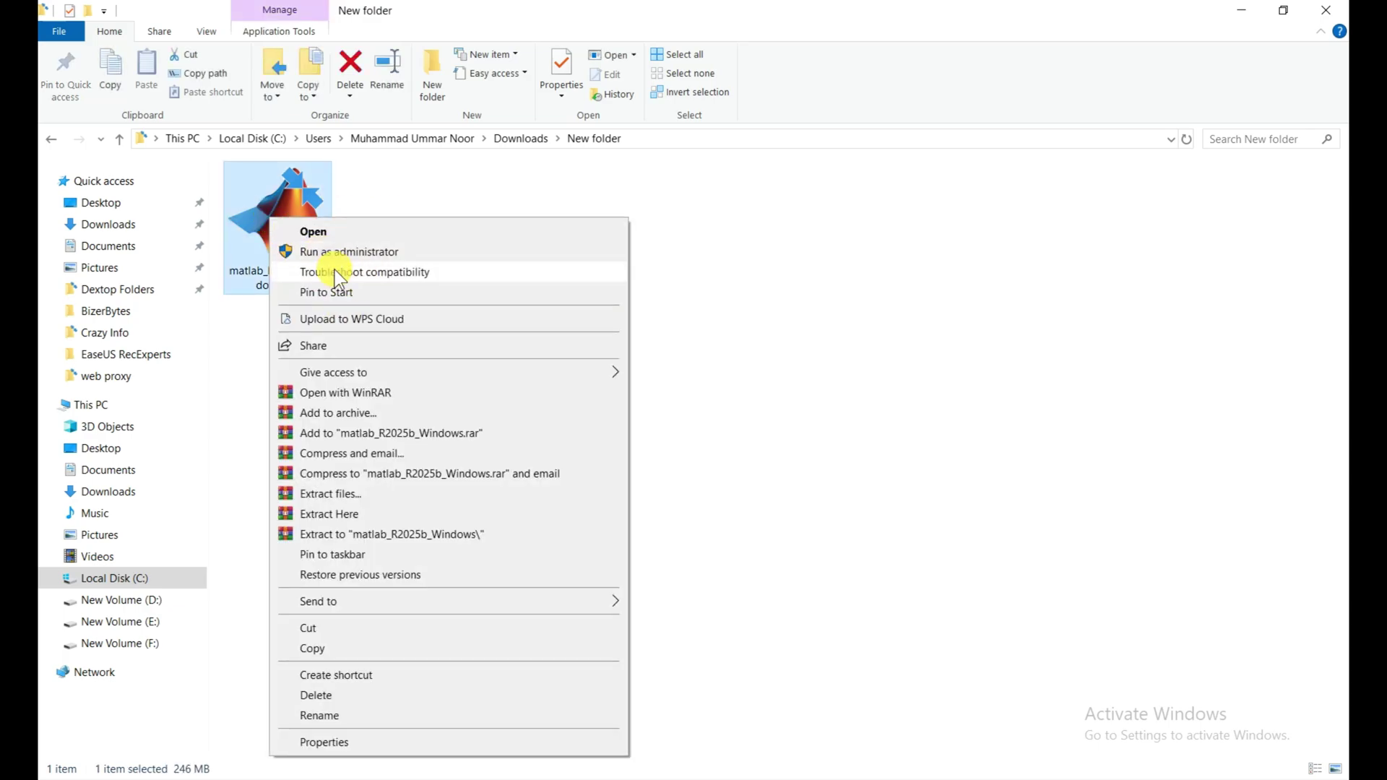
left_click(334, 251)
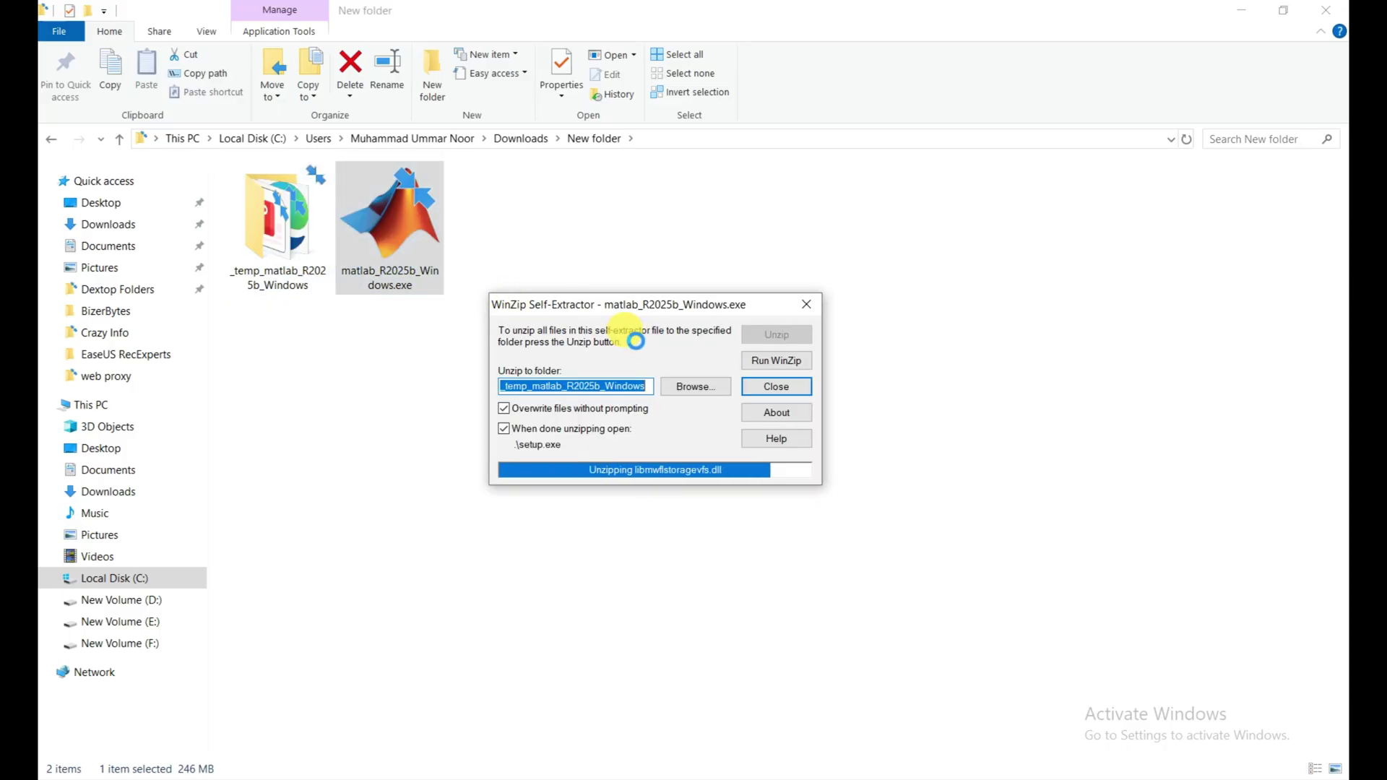
left_click(285, 247)
double_click(285, 247)
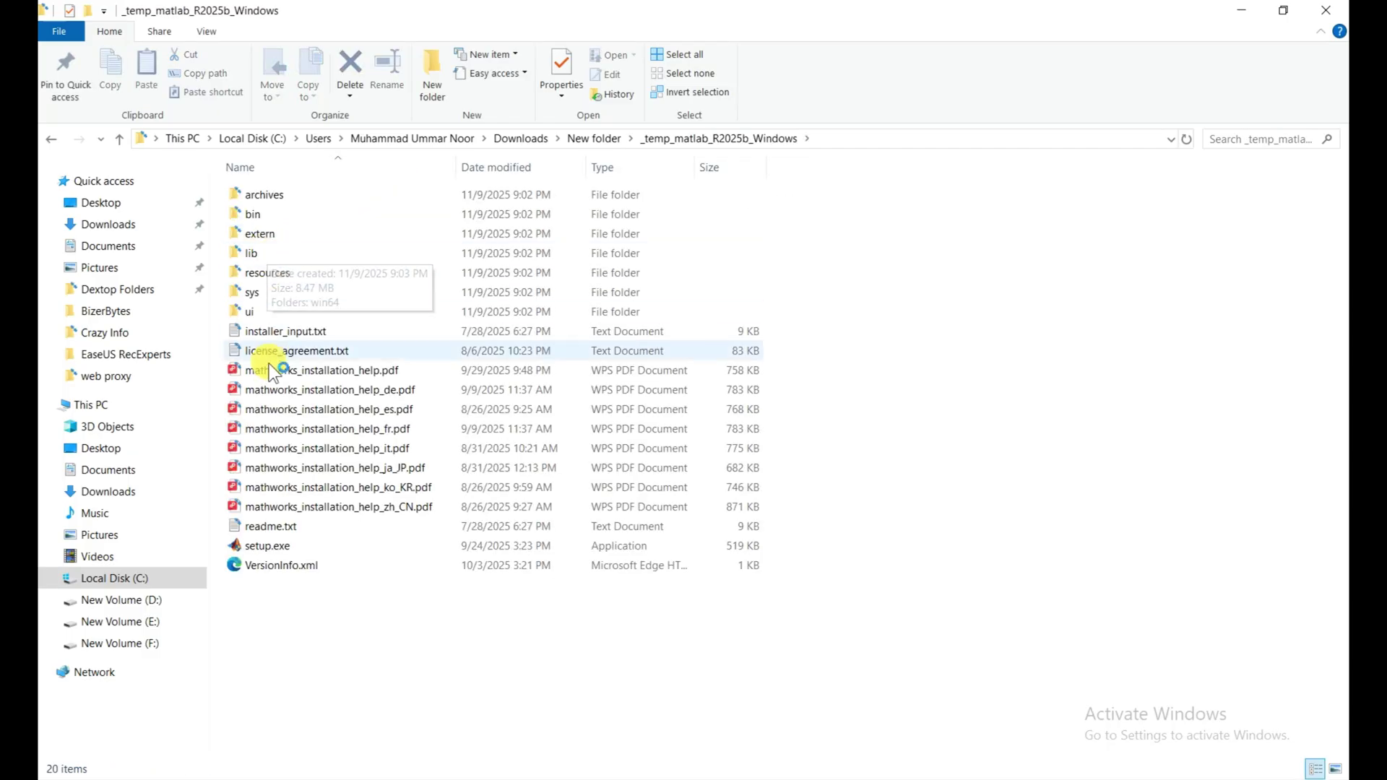
Launch setup.exe, sign in to the MathWorks account, and accept the license agreement.
double_click(286, 547)
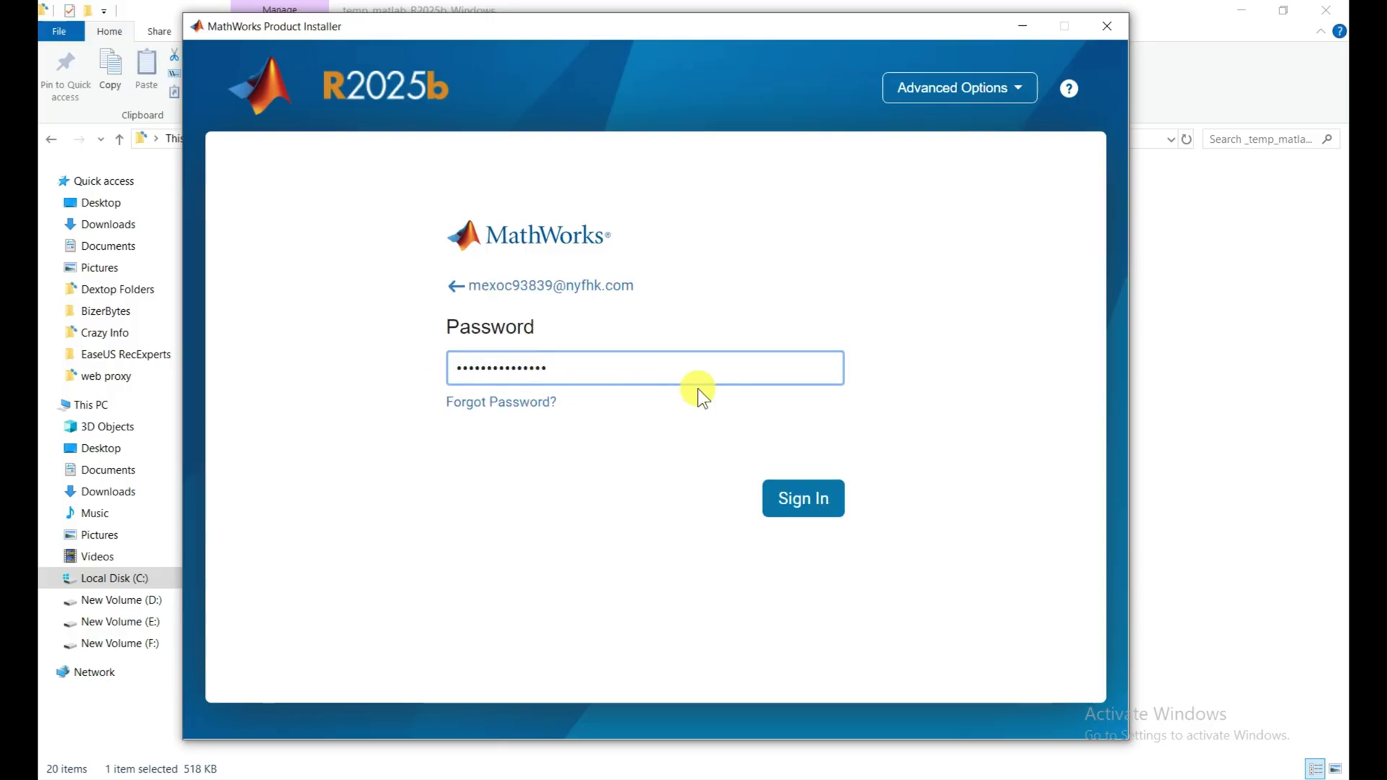
left_click(797, 505)
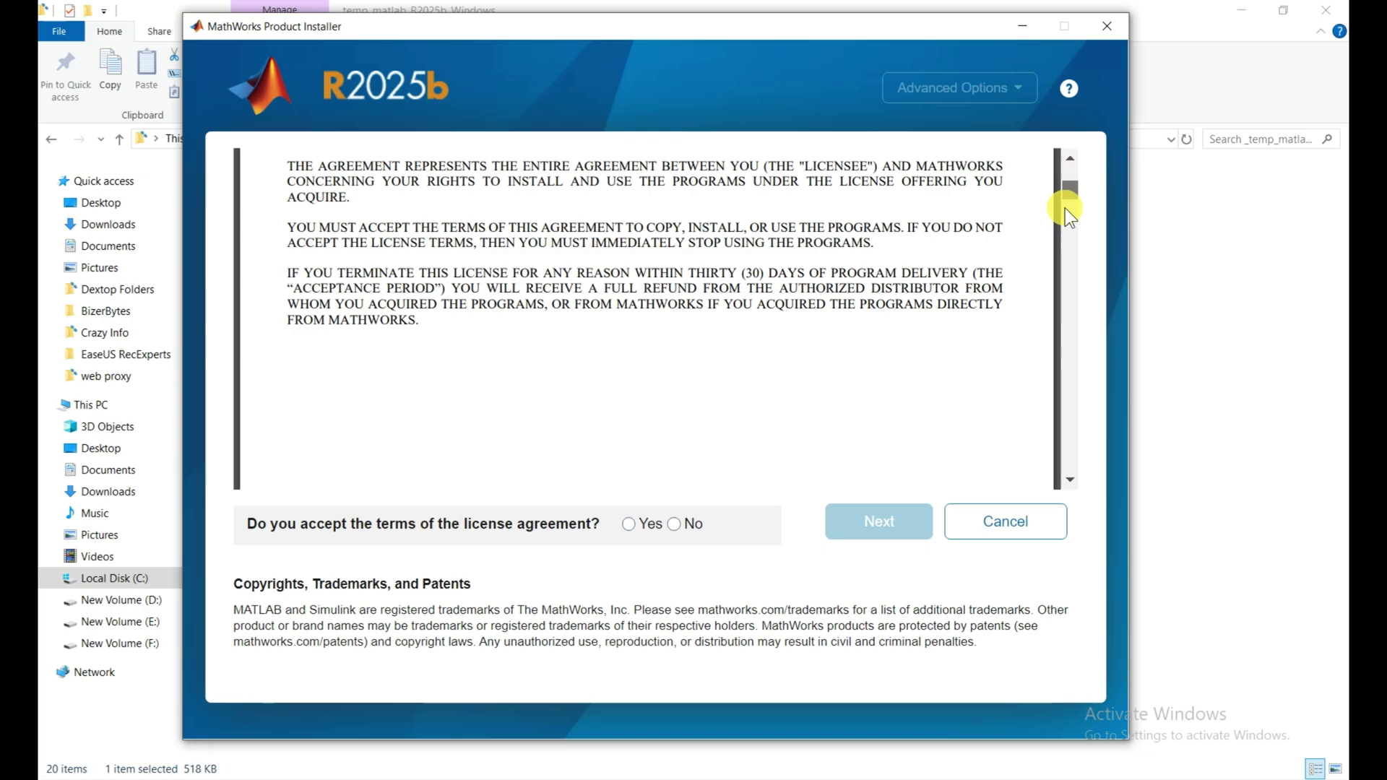
left_click_drag(1065, 208, 1064, 496)
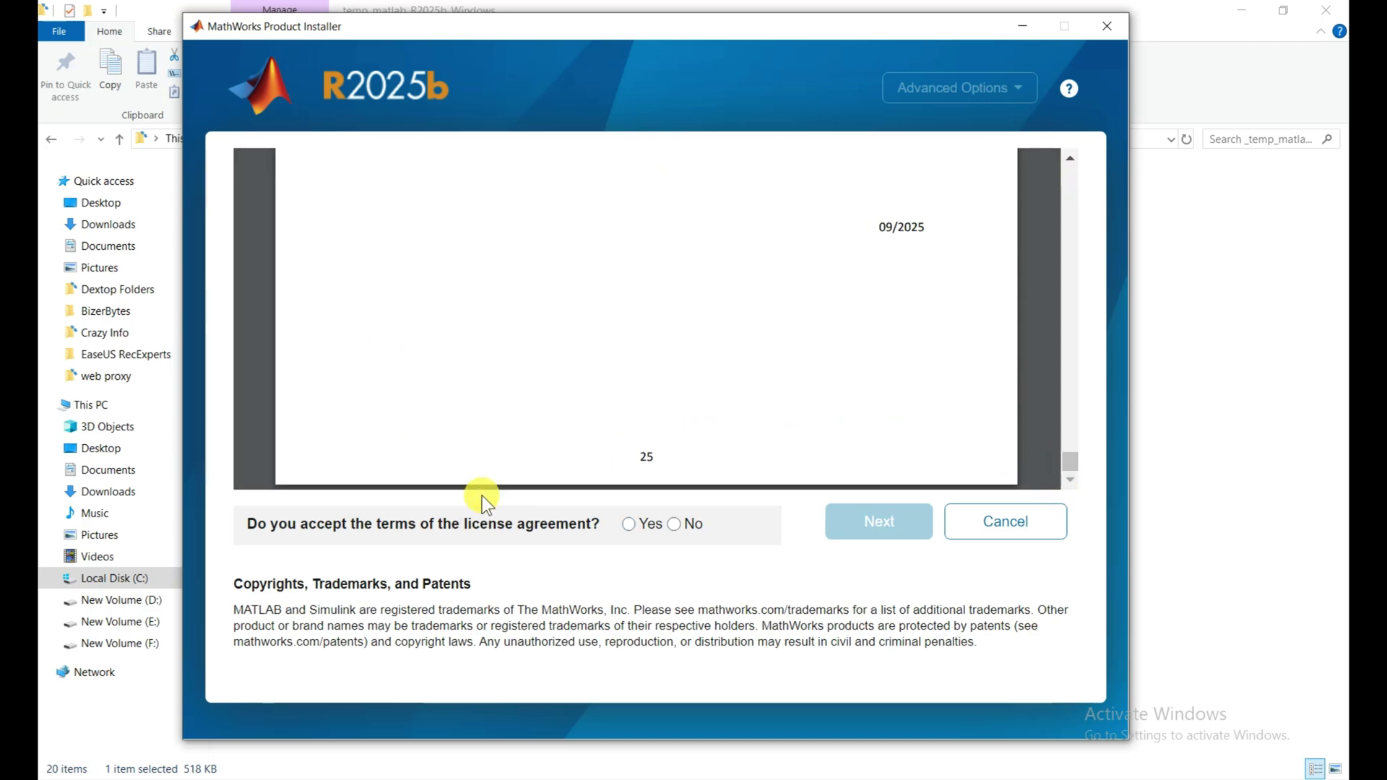
left_click(627, 523)
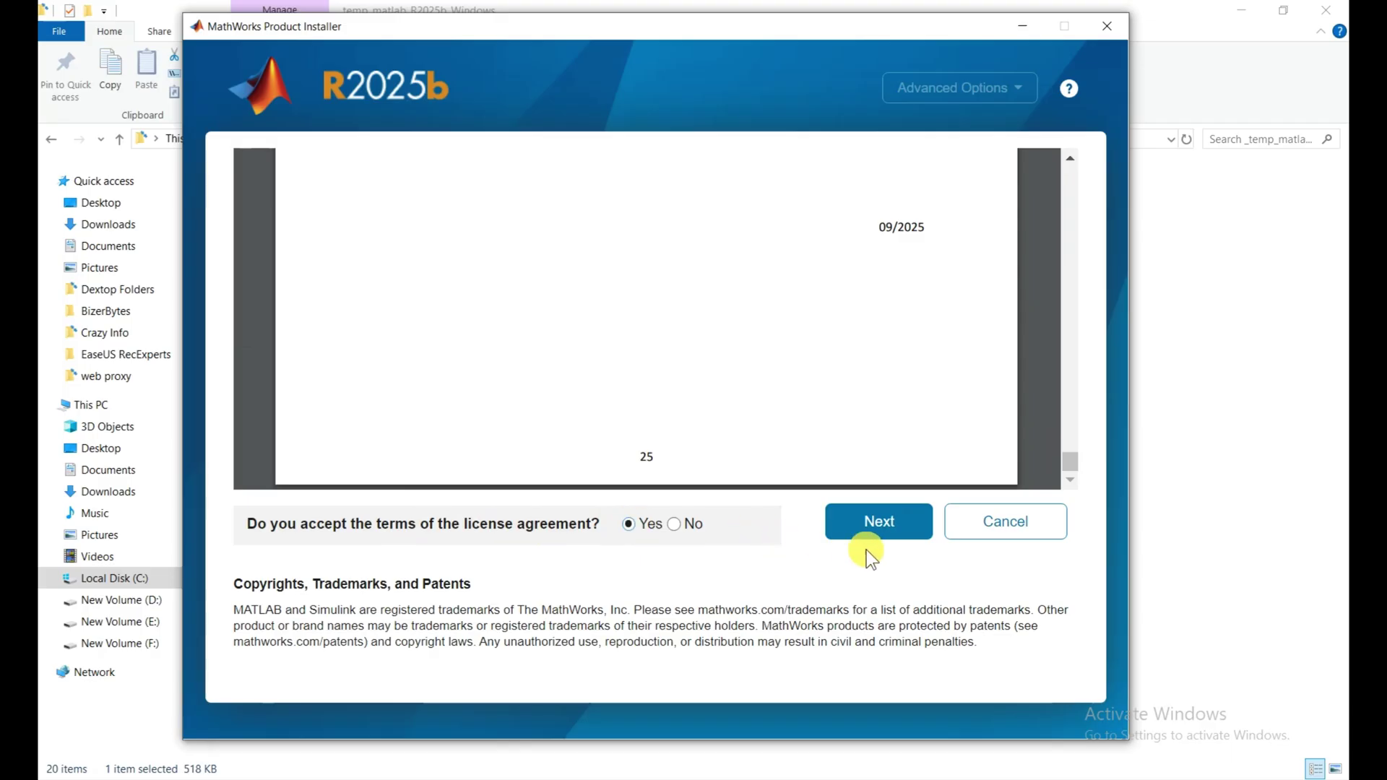
left_click(885, 531)
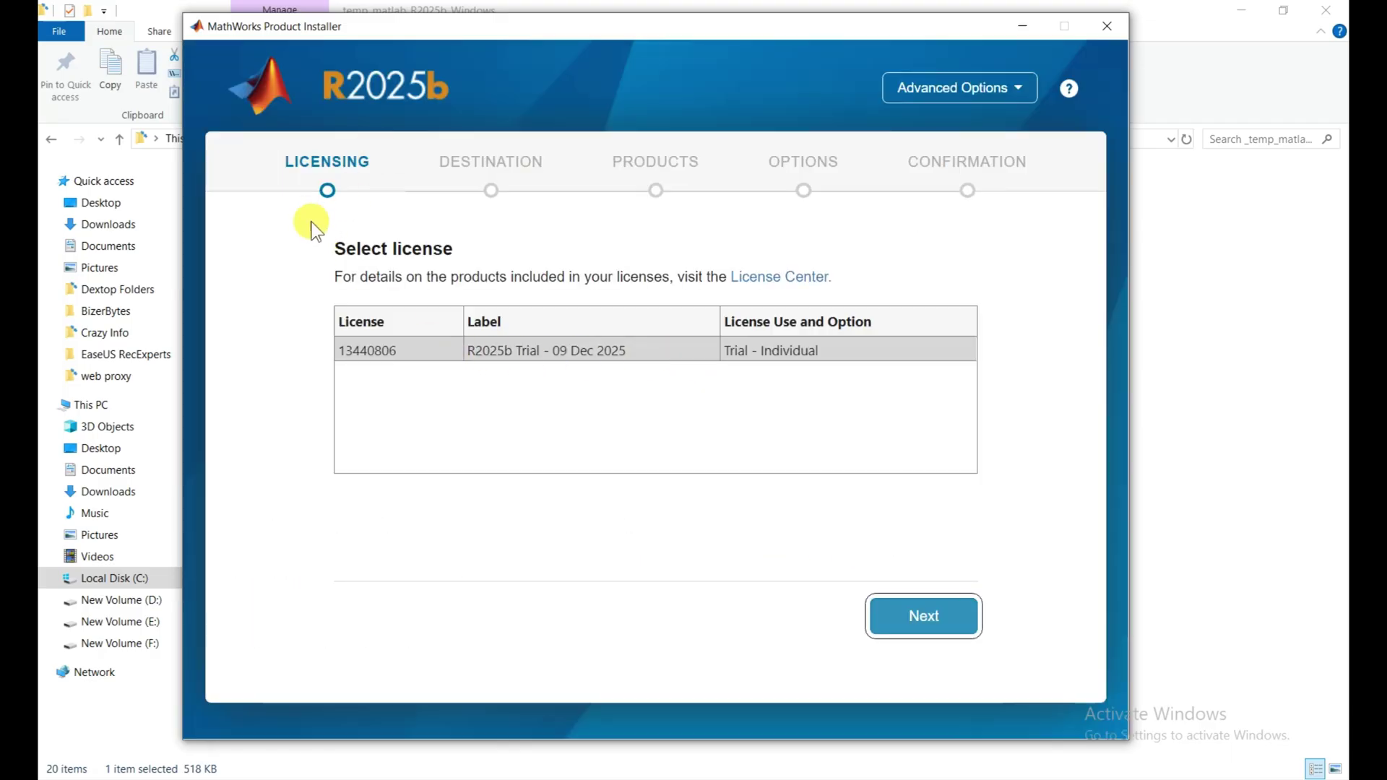
Select the R2025b trial license, confirm the user, and set the destination to E:\Mathwork.
left_click(860, 357)
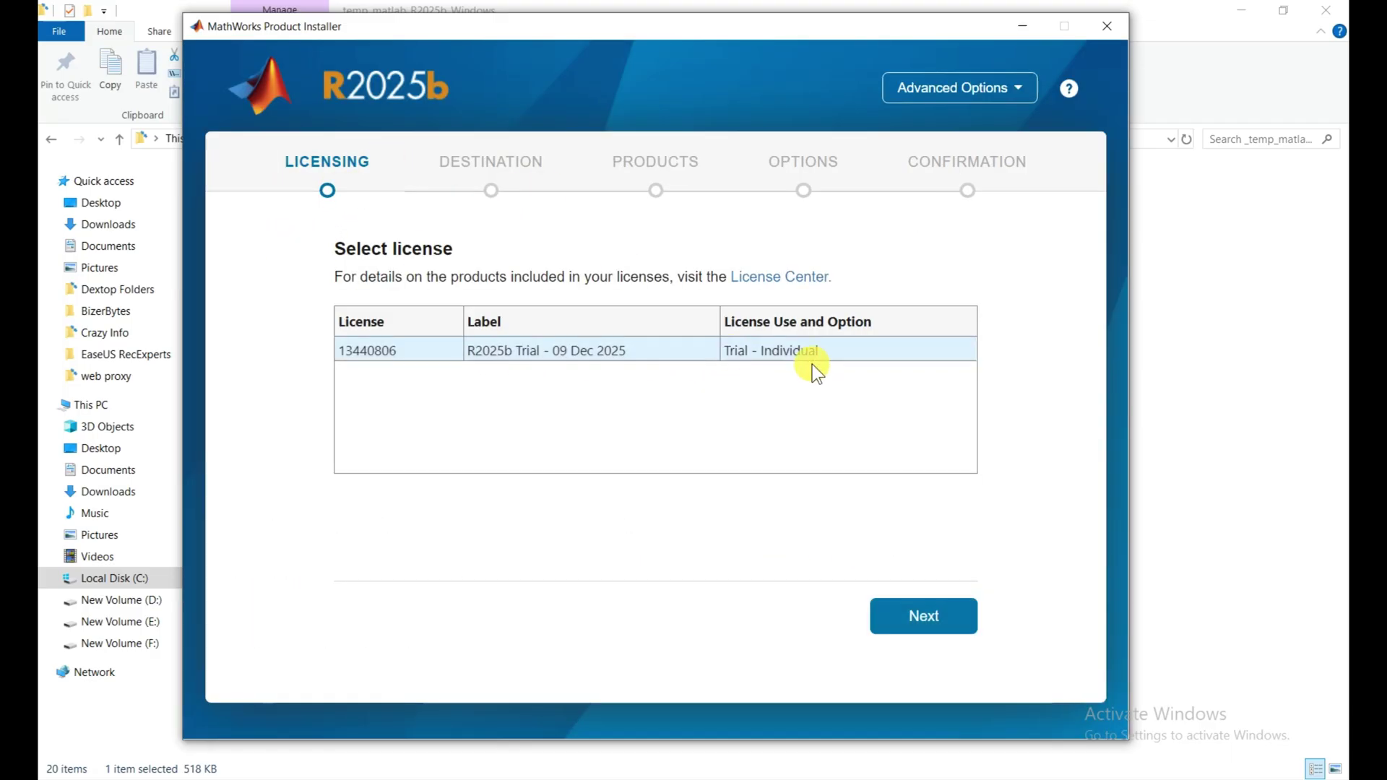
left_click(932, 632)
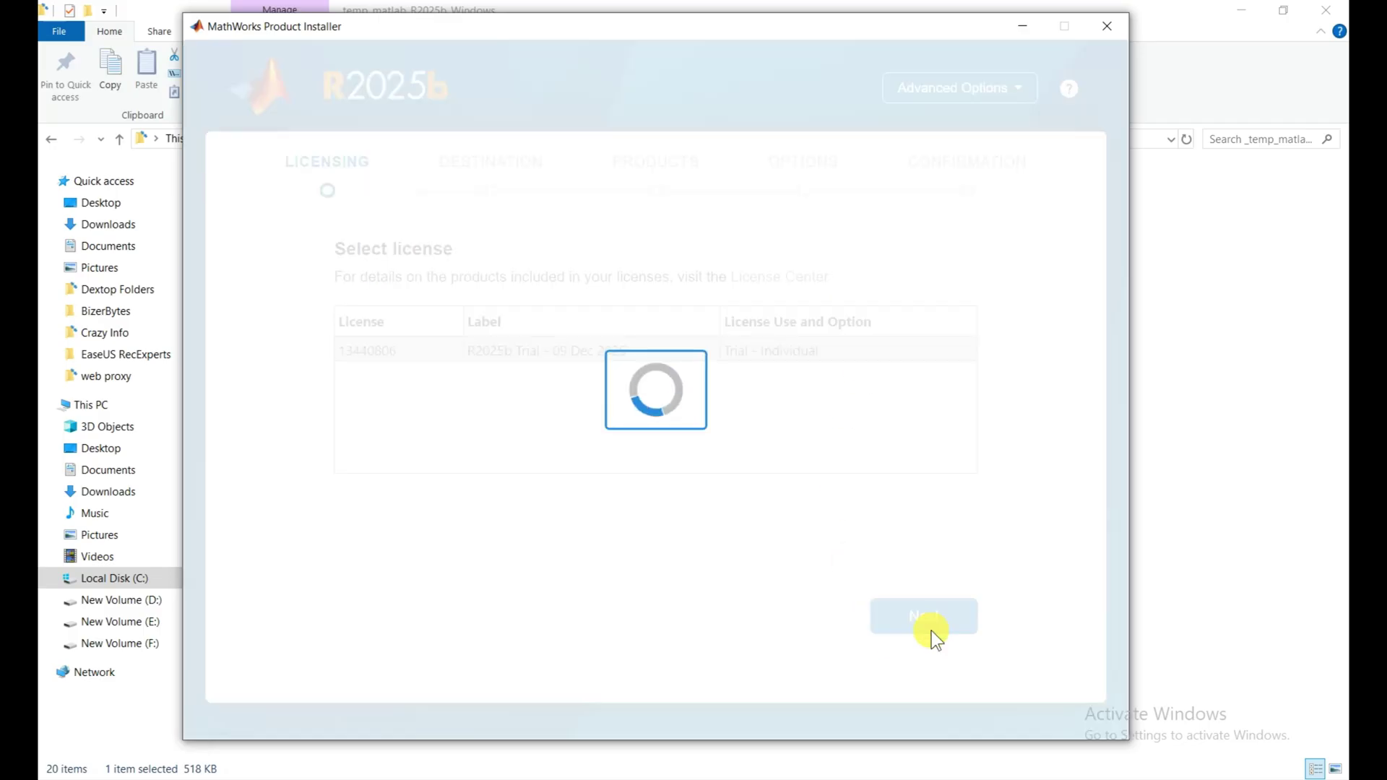
left_click(946, 612)
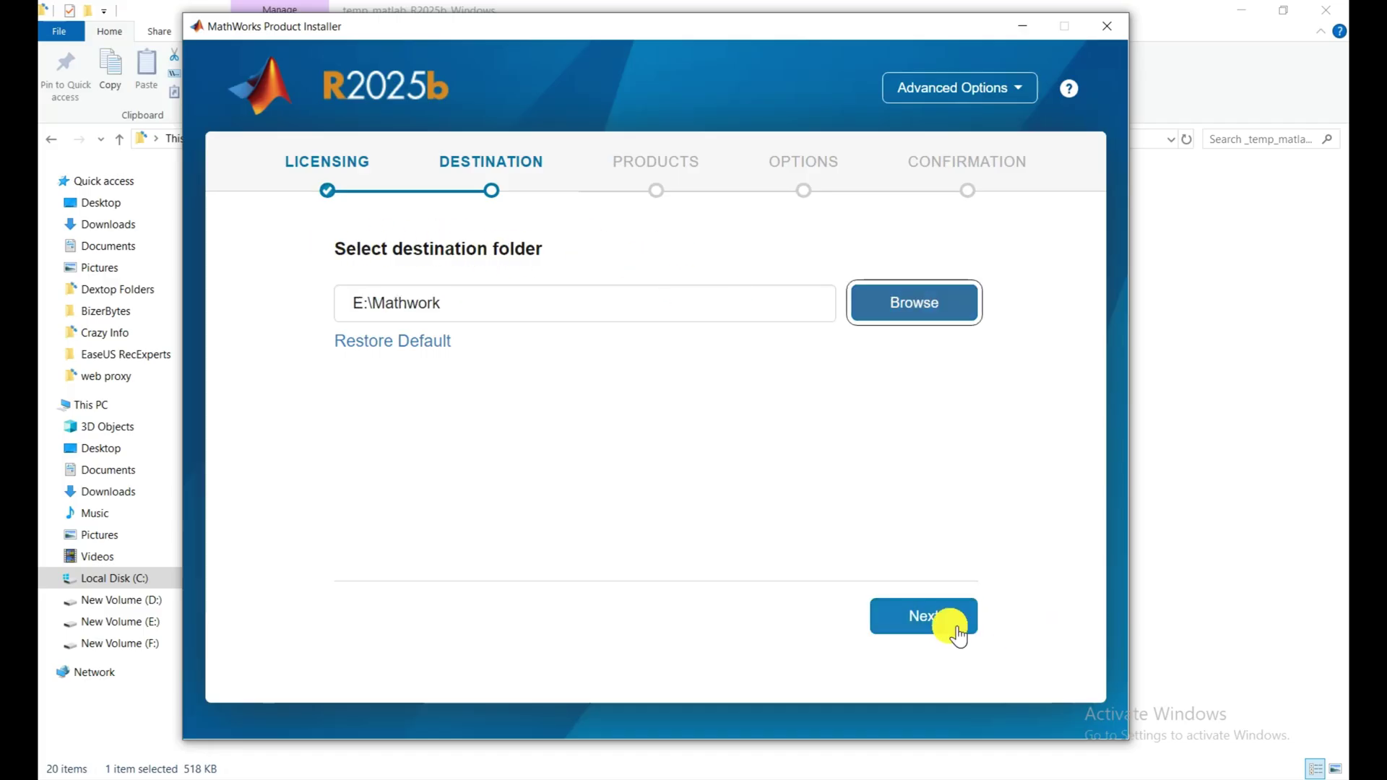
left_click(922, 616)
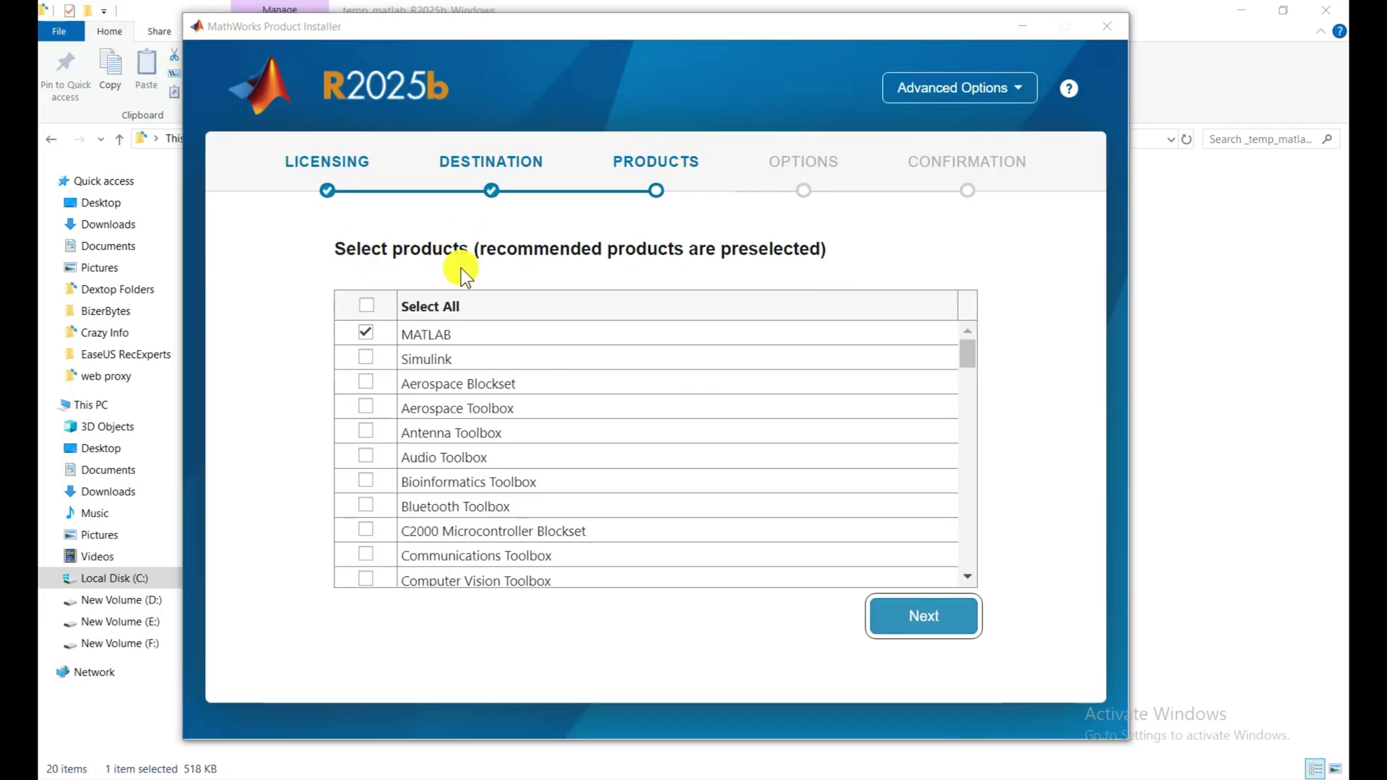
Keep MATLAB as the only selected product and continue.
scroll(483, 509, "down", 12)
scroll(482, 509, "down", 15)
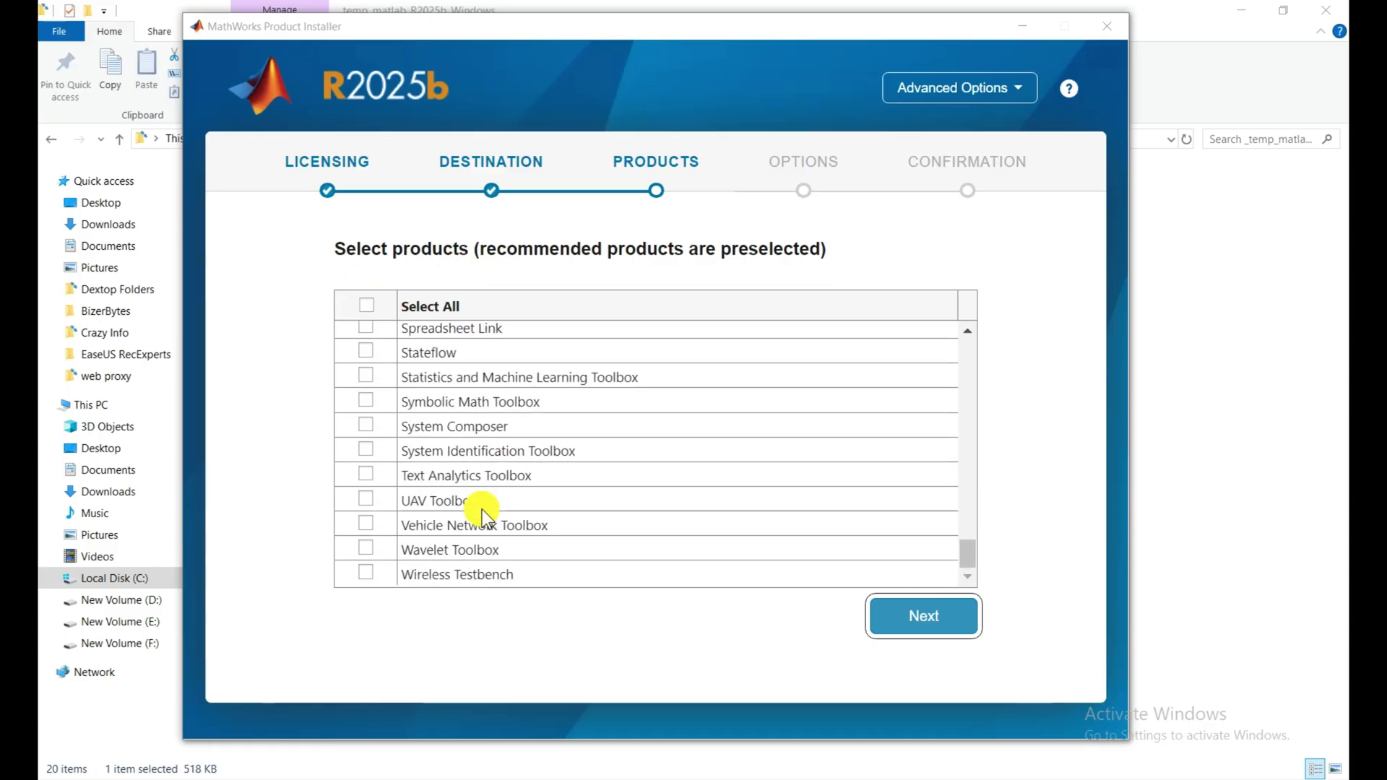
scroll(483, 509, "up", 6)
scroll(481, 511, "up", 15)
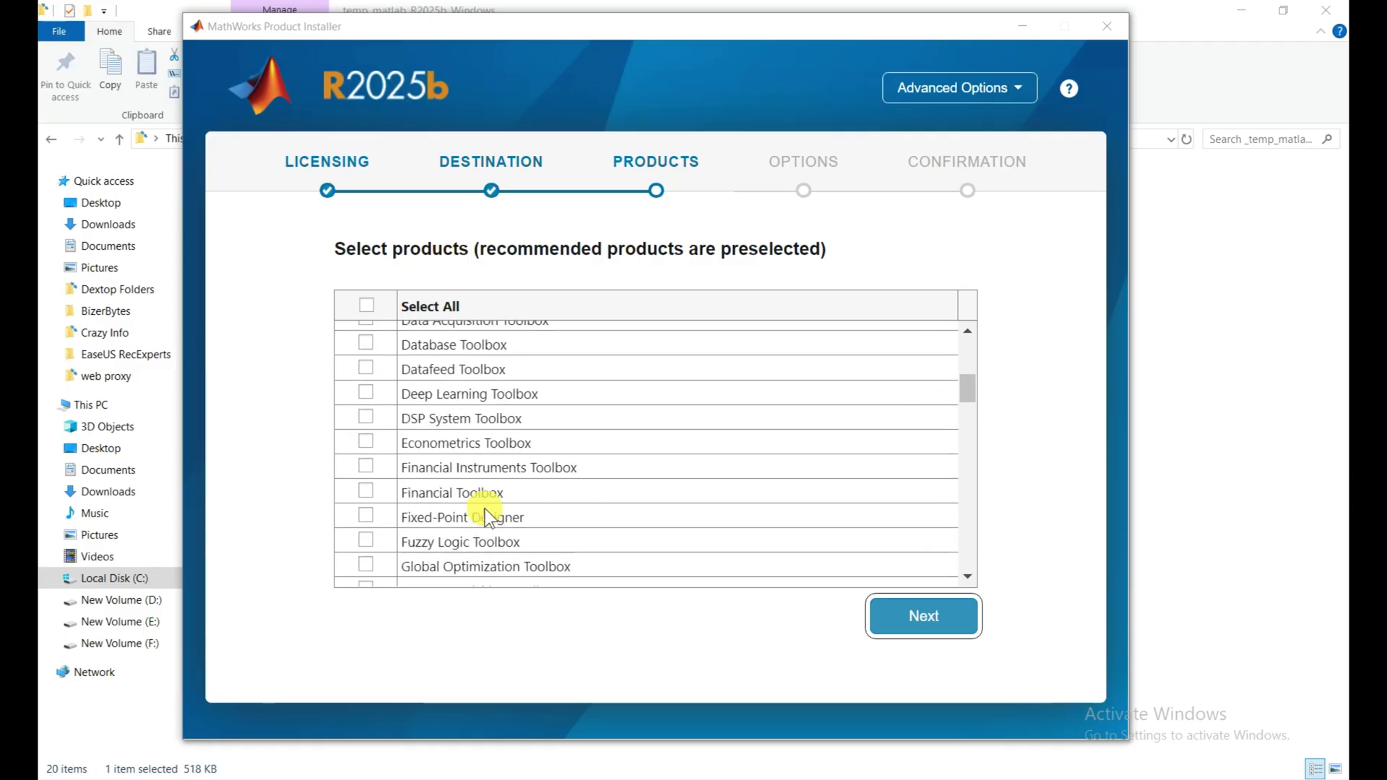
scroll(480, 448, "up", 1)
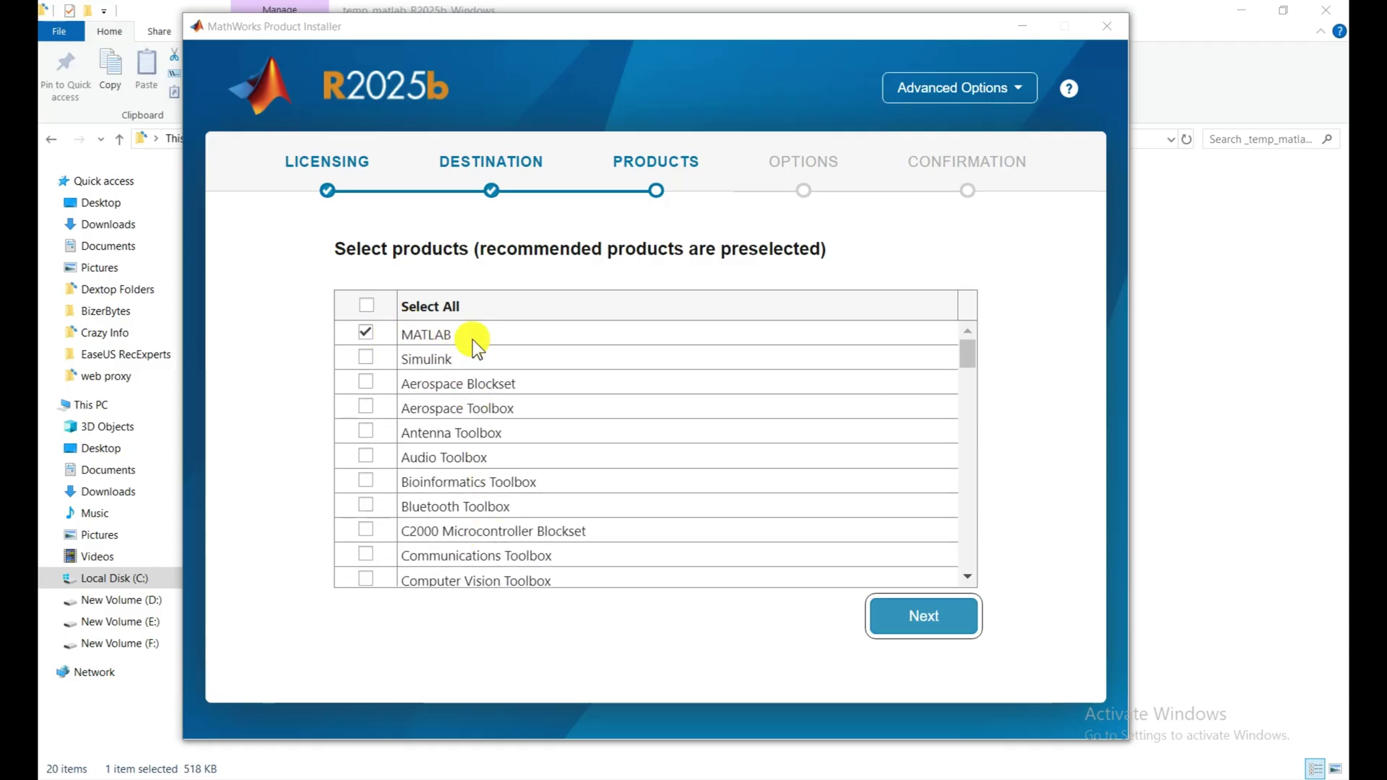
left_click(366, 358)
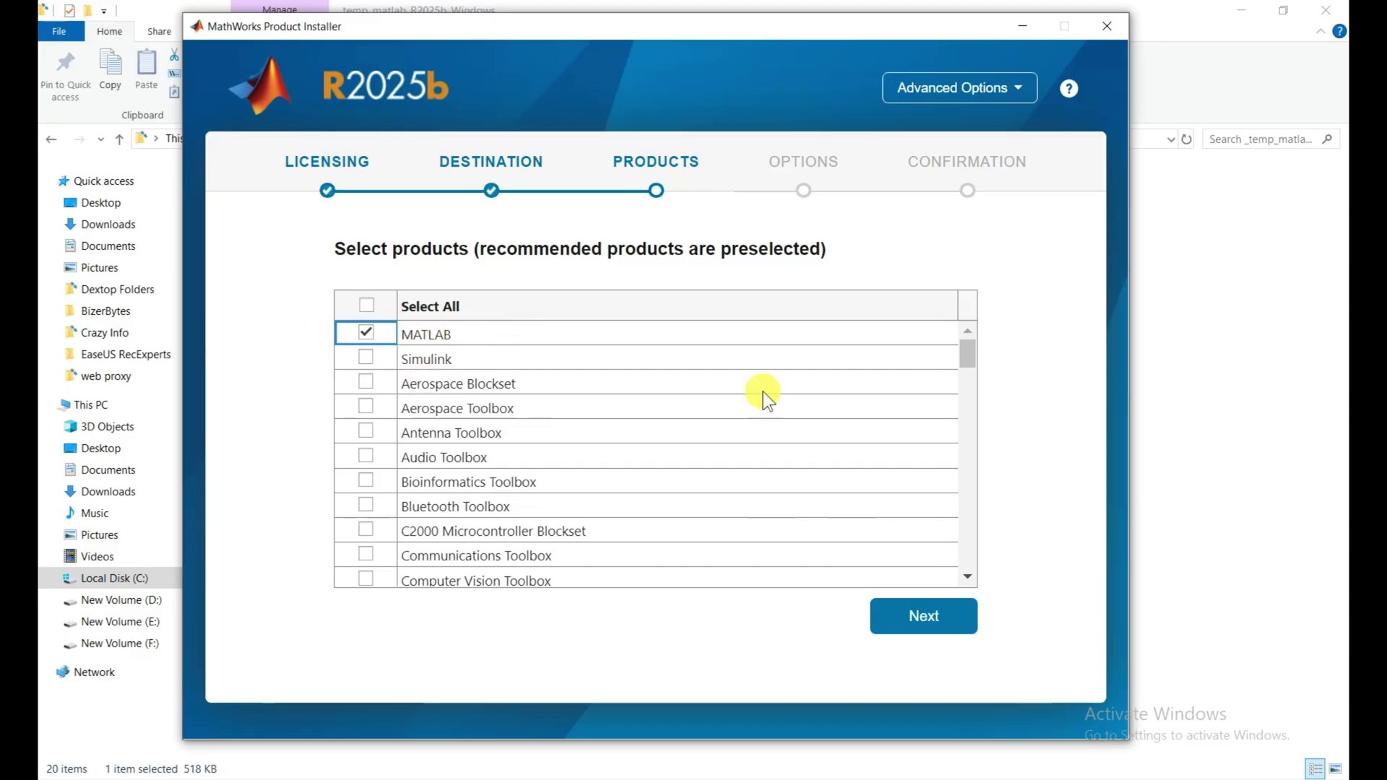
left_click(932, 600)
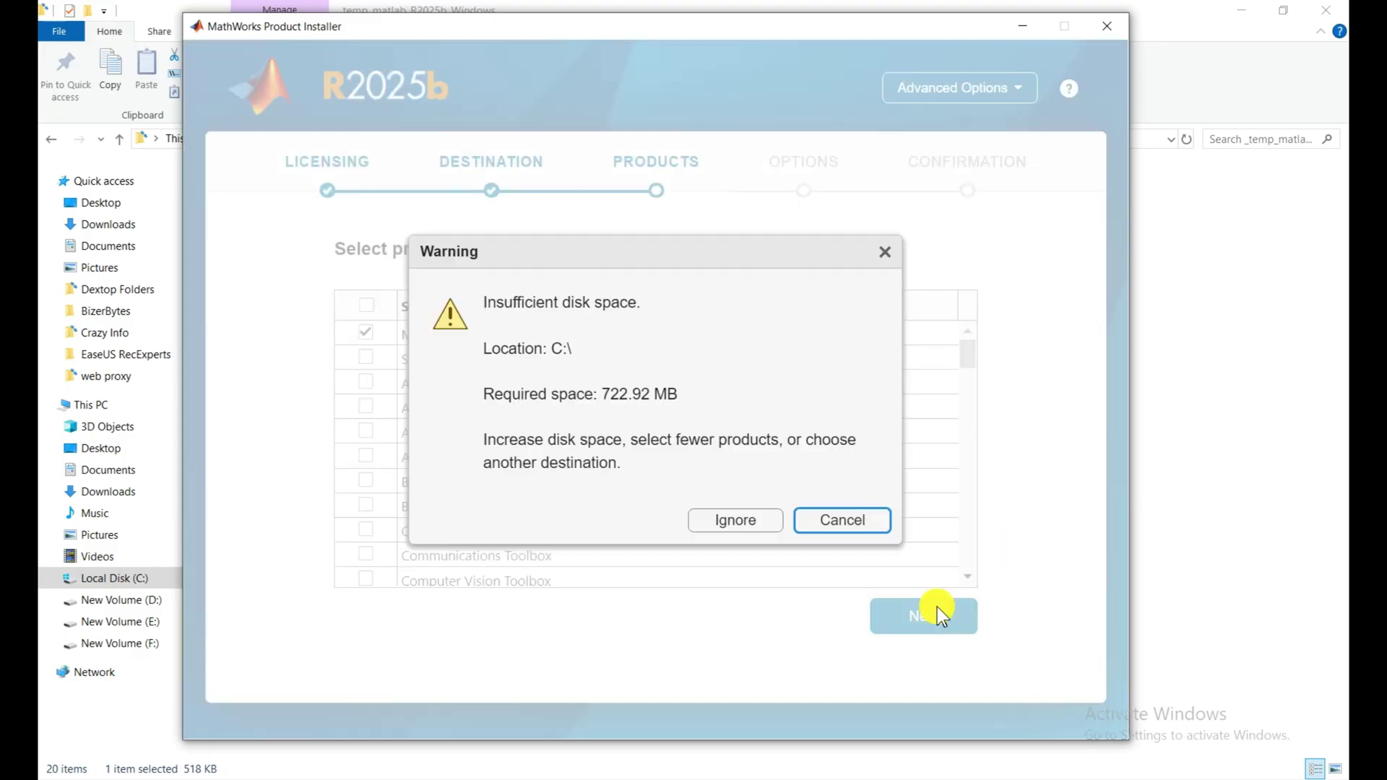
Ignore the low disk-space warning, add a desktop shortcut, and begin installing MATLAB R2025b.
left_click(735, 520)
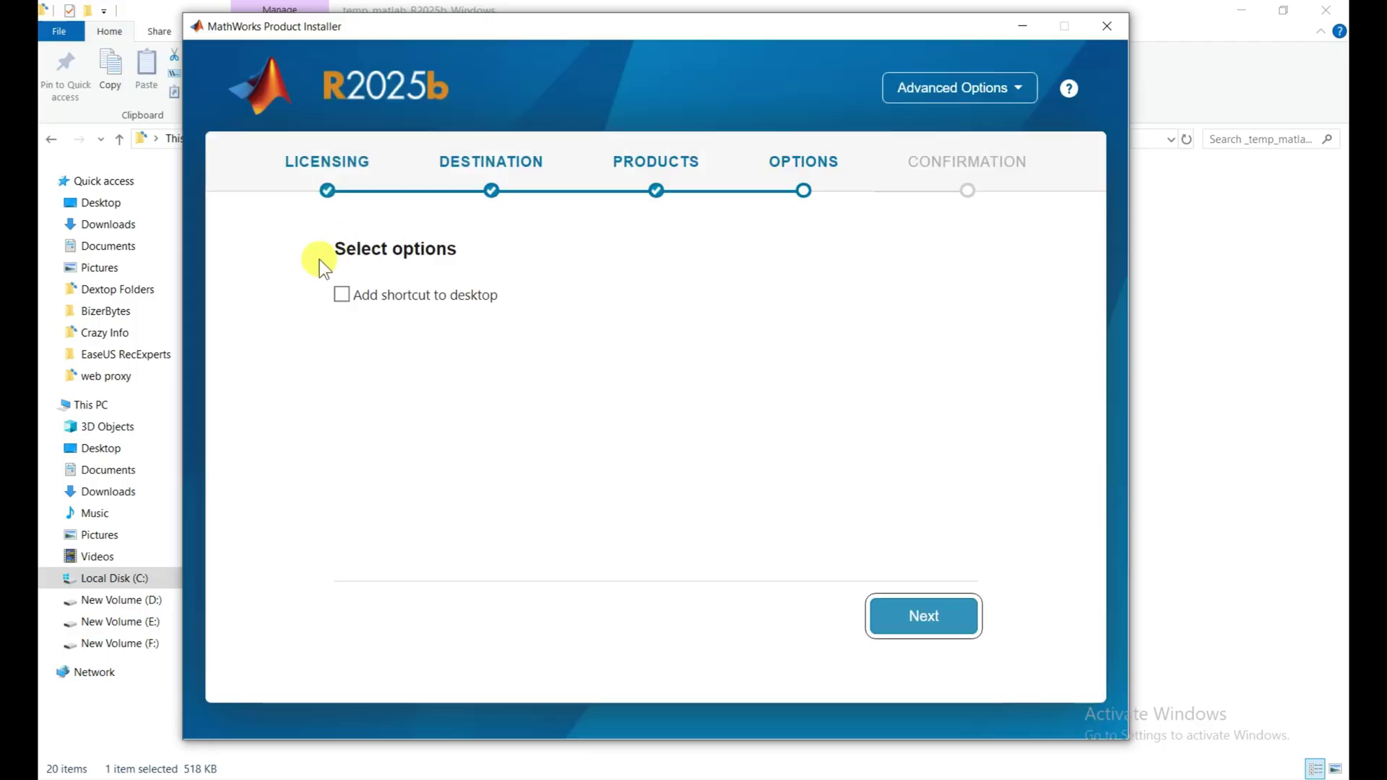
left_click(342, 294)
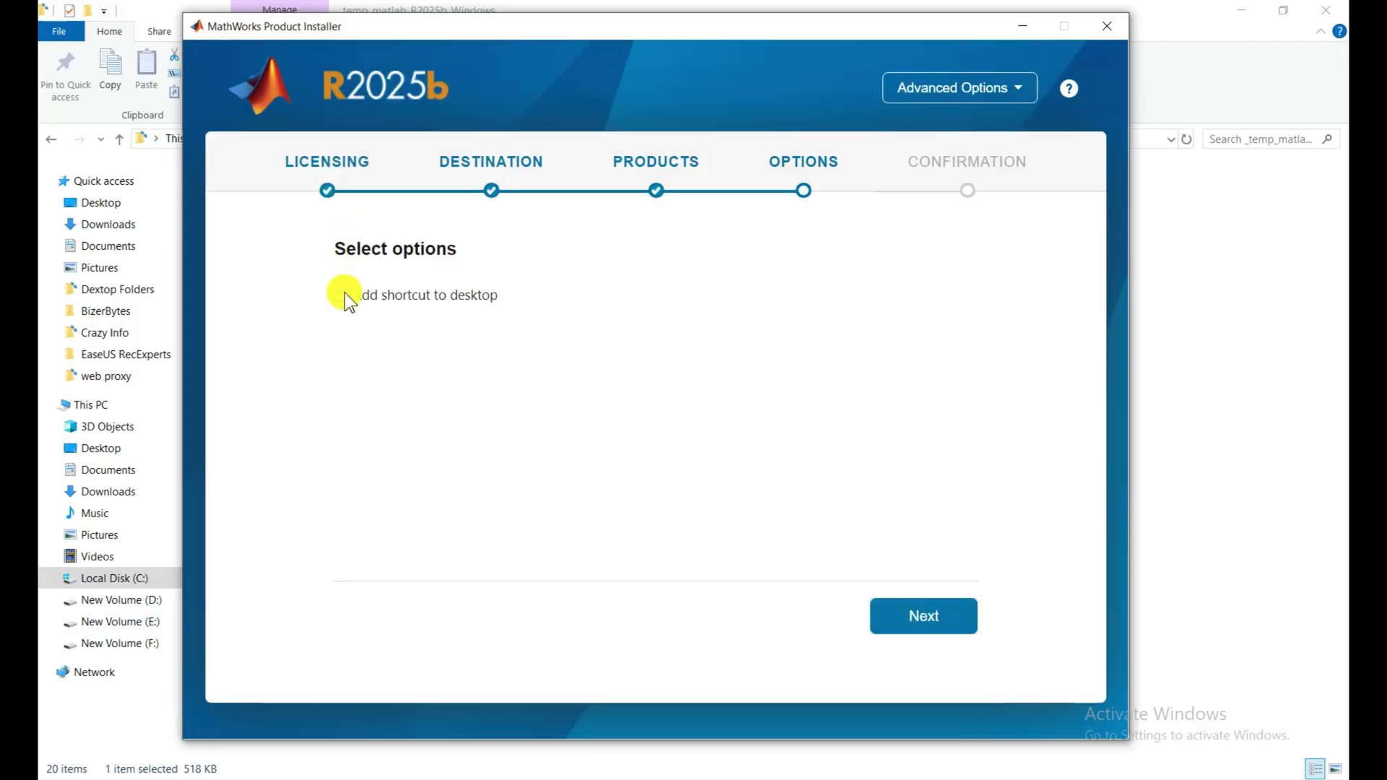
left_click(948, 614)
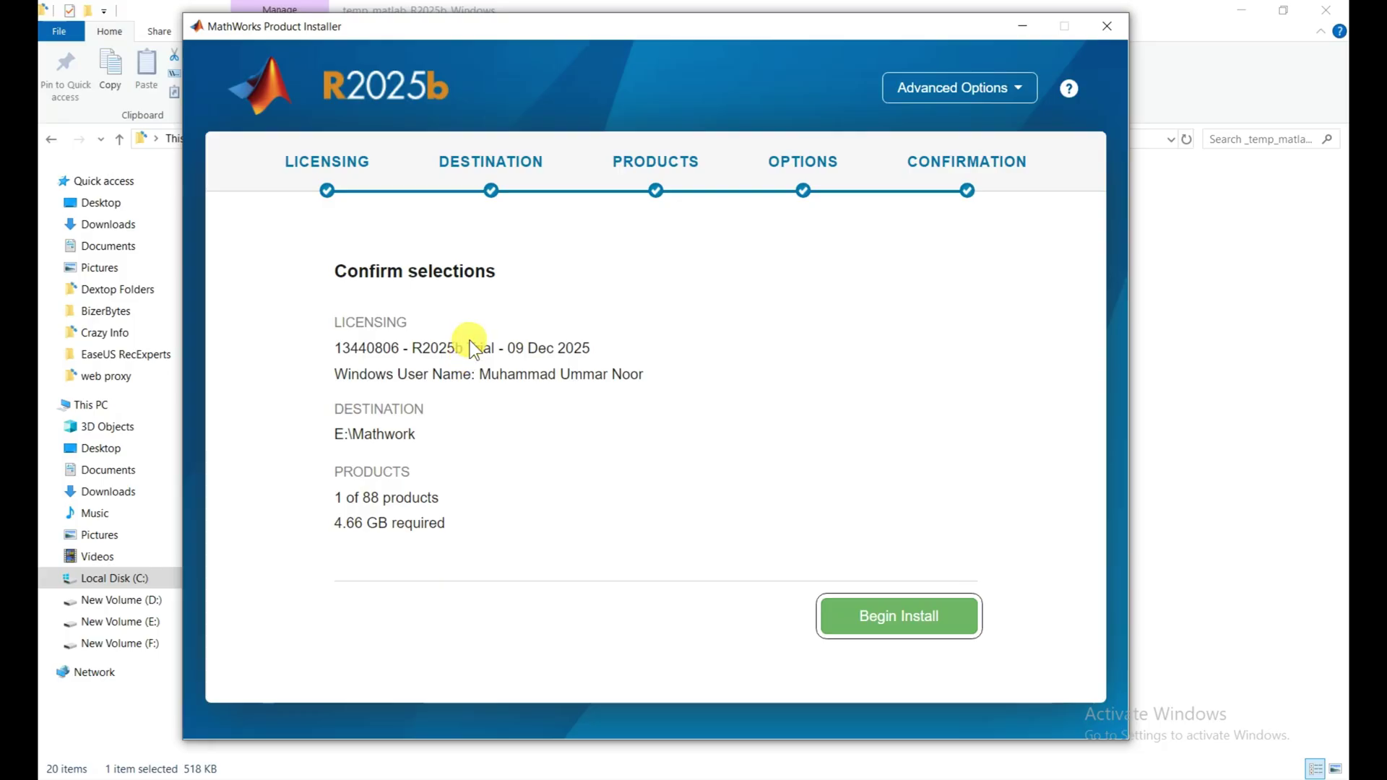
left_click(927, 616)
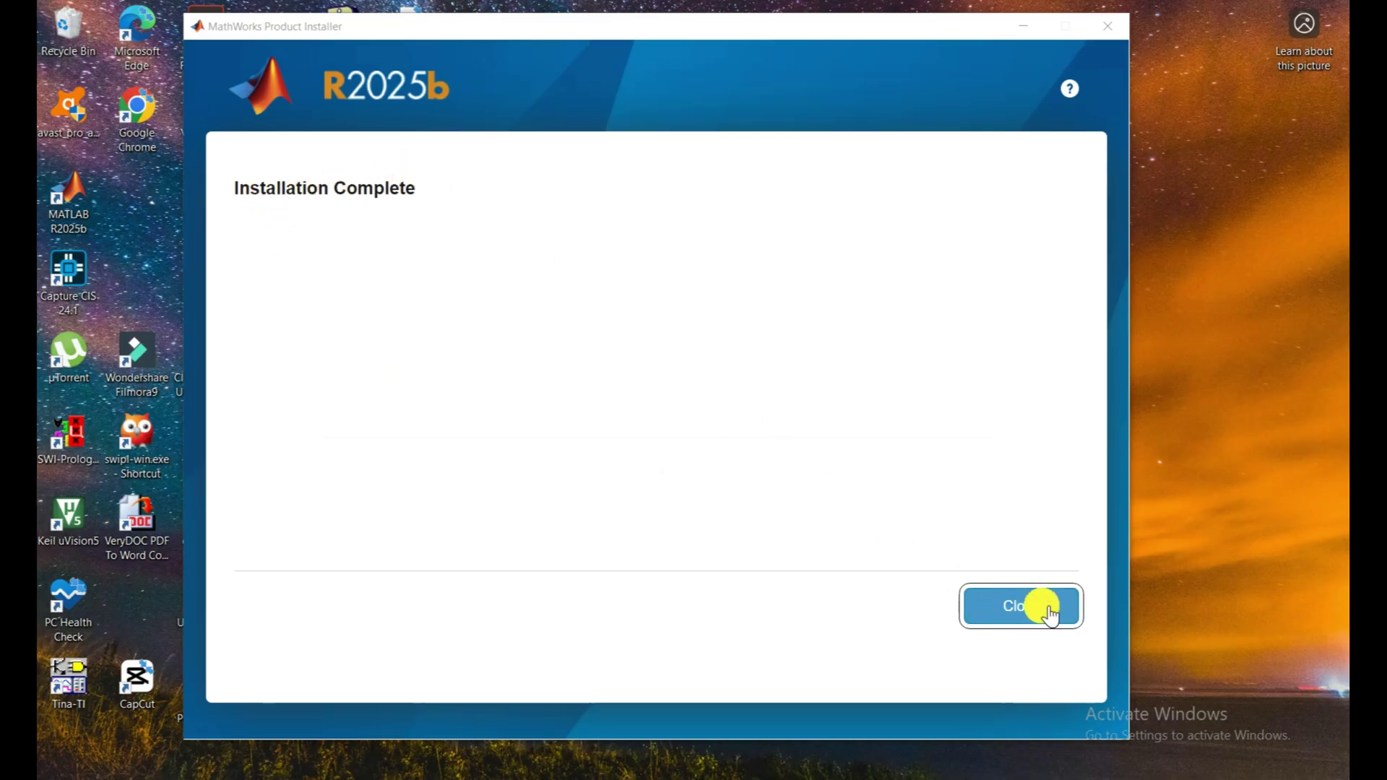
Close the finished MATLAB R2025b installer to return to the desktop.
left_click(1049, 613)
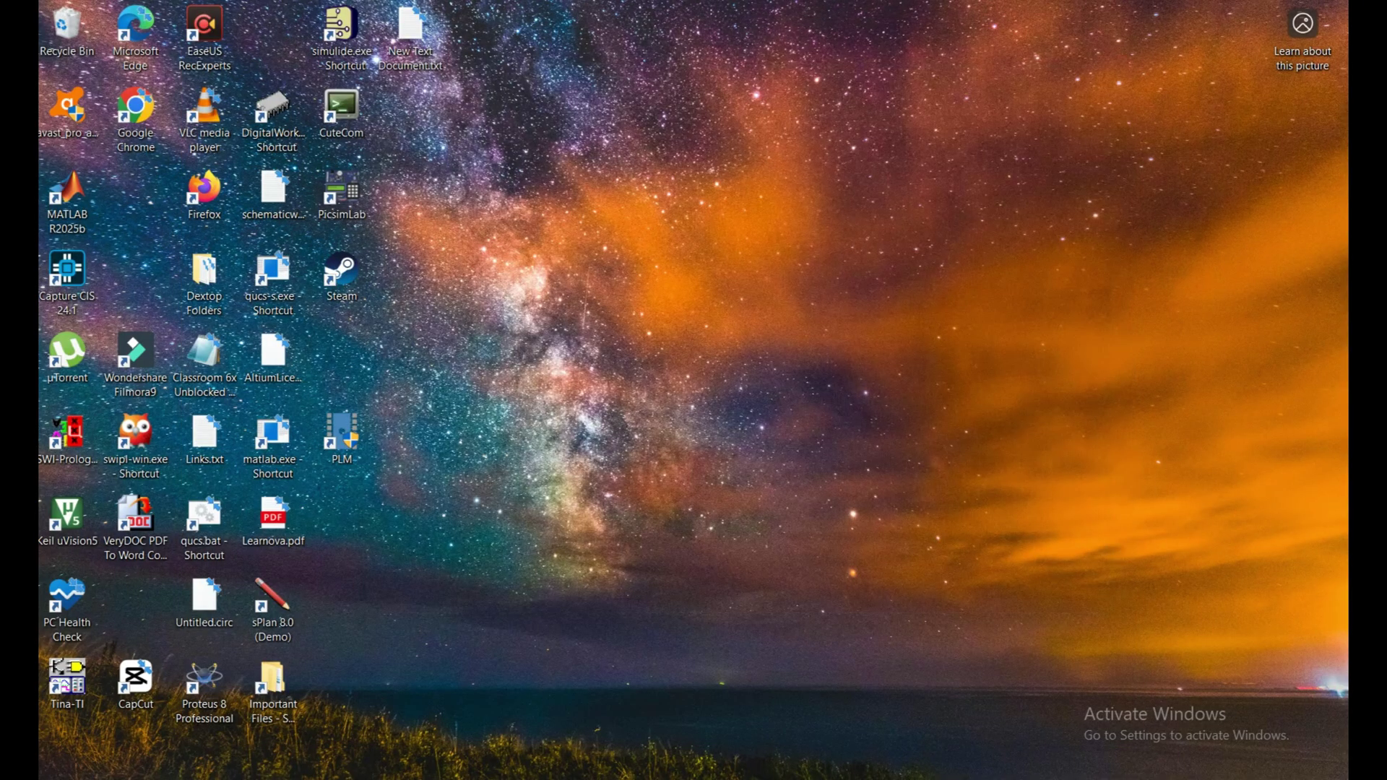